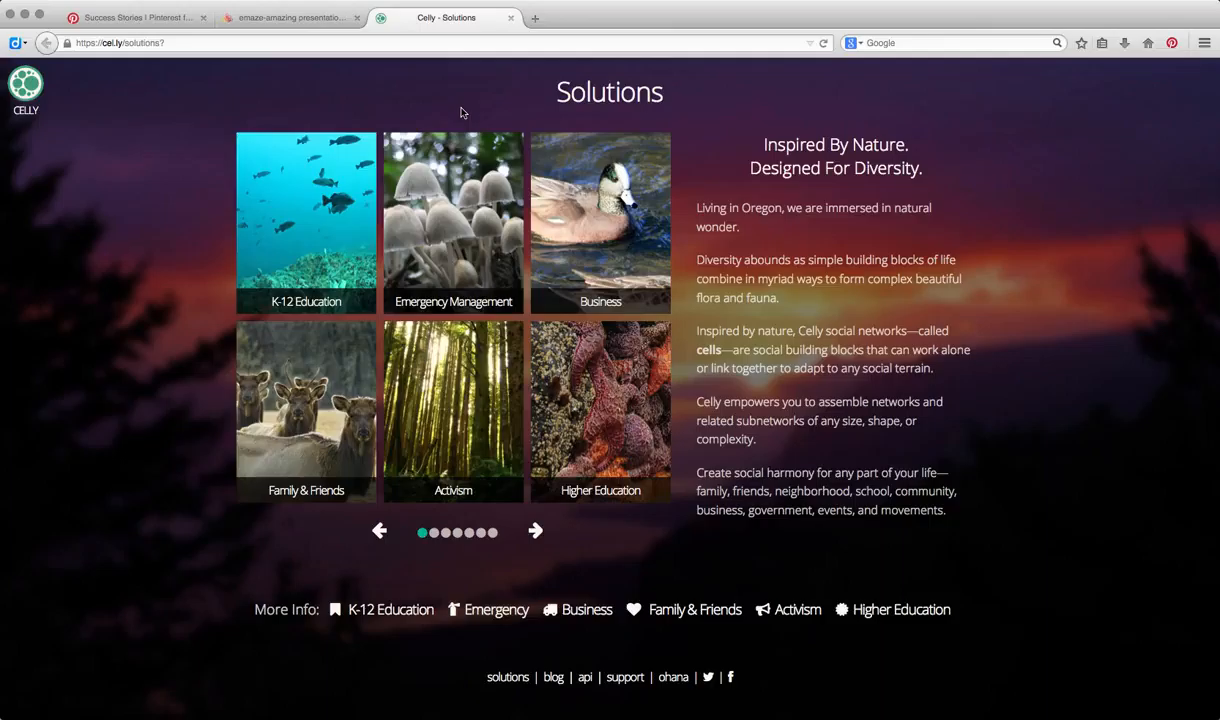
# - Open the K-12 Education solution page and look through its teacher quotes and school communication overview
pyautogui.click(323, 306)
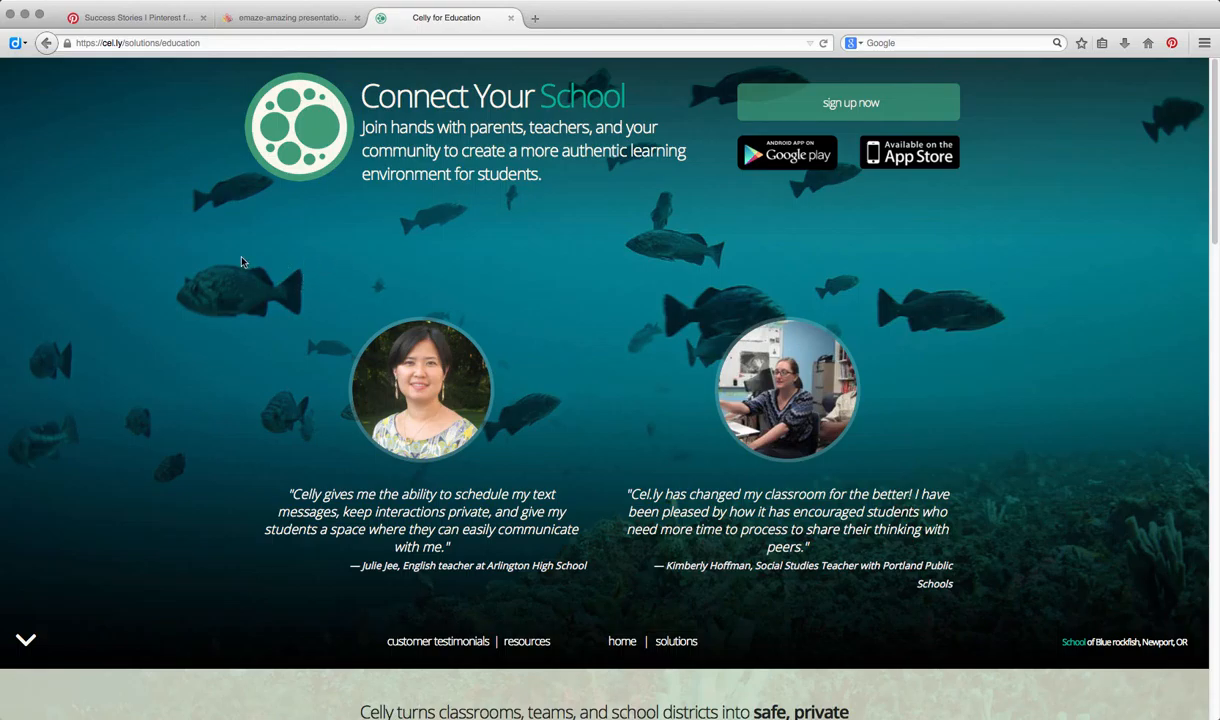
pyautogui.scroll(-10, 241, 262)
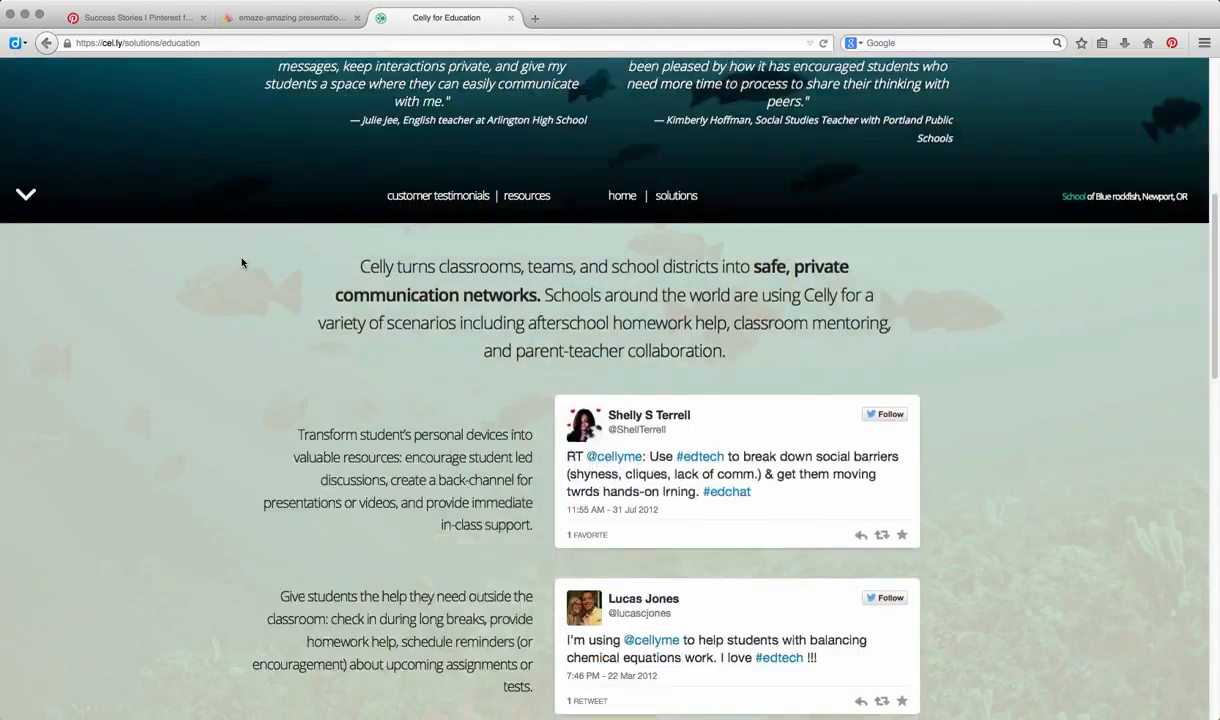
pyautogui.scroll(10, 241, 262)
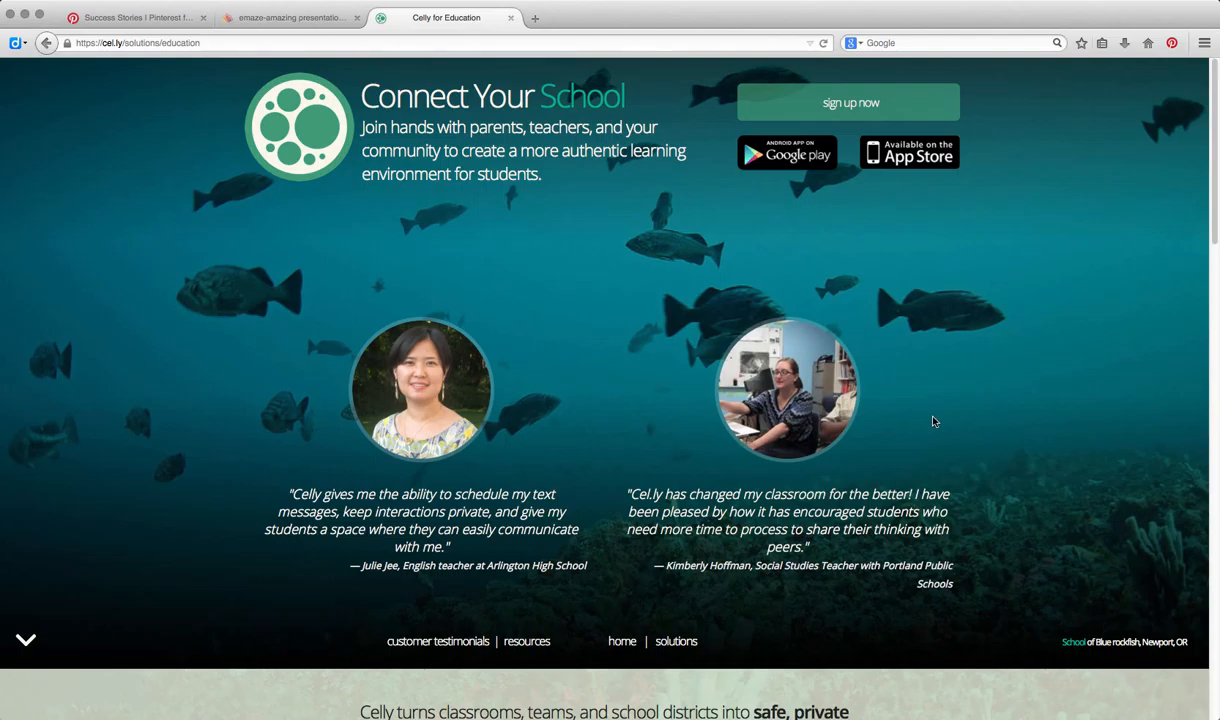
pyautogui.scroll(-2, 638, 450)
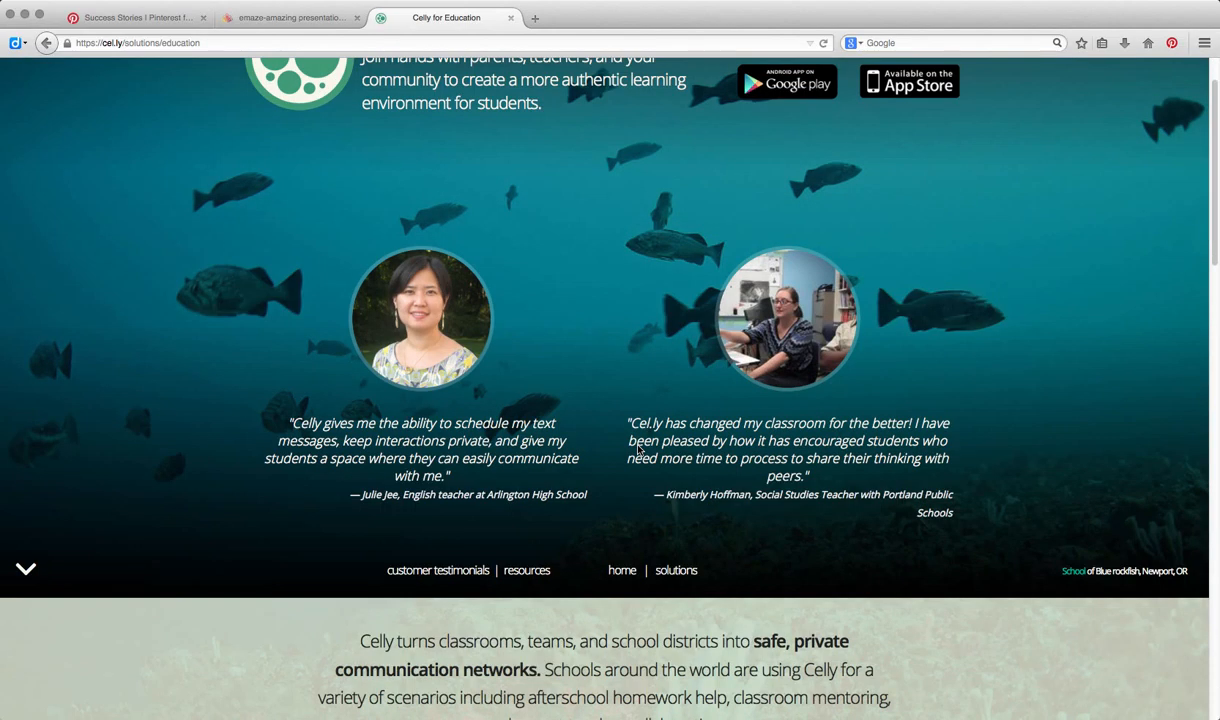
pyautogui.scroll(2, 638, 450)
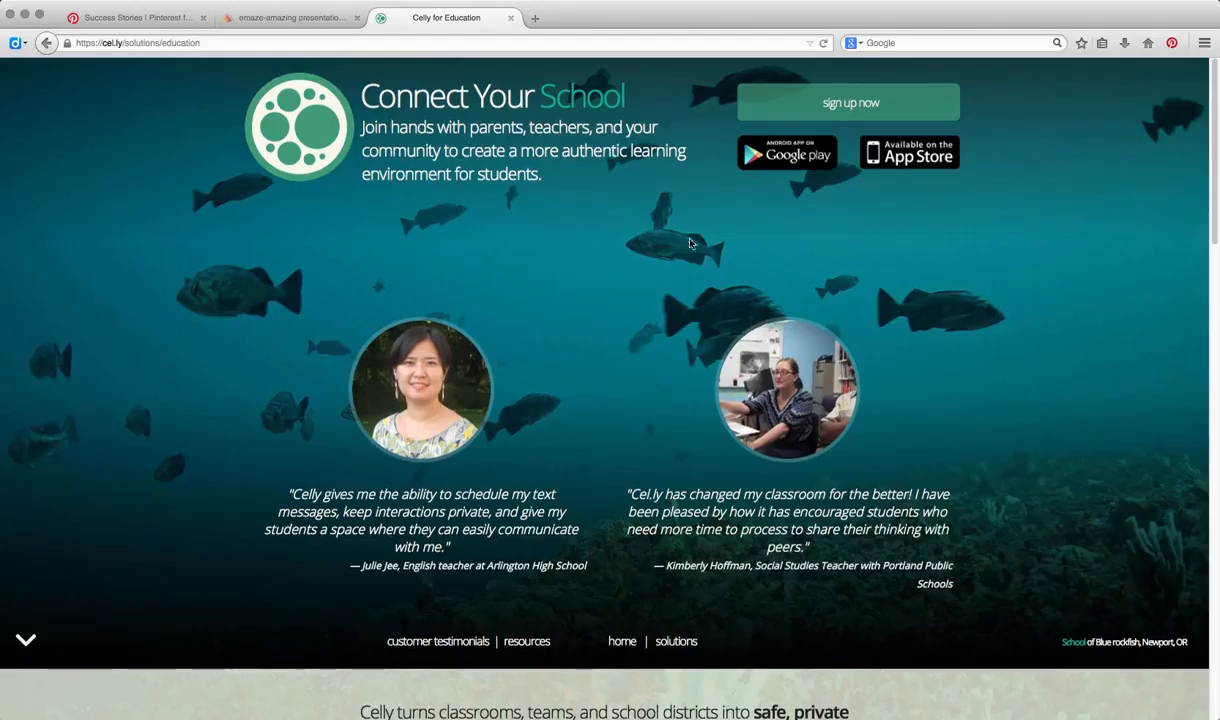
# - Go from the home page to the Celly inbox and review the account options, including scheduled messages
pyautogui.click(624, 641)
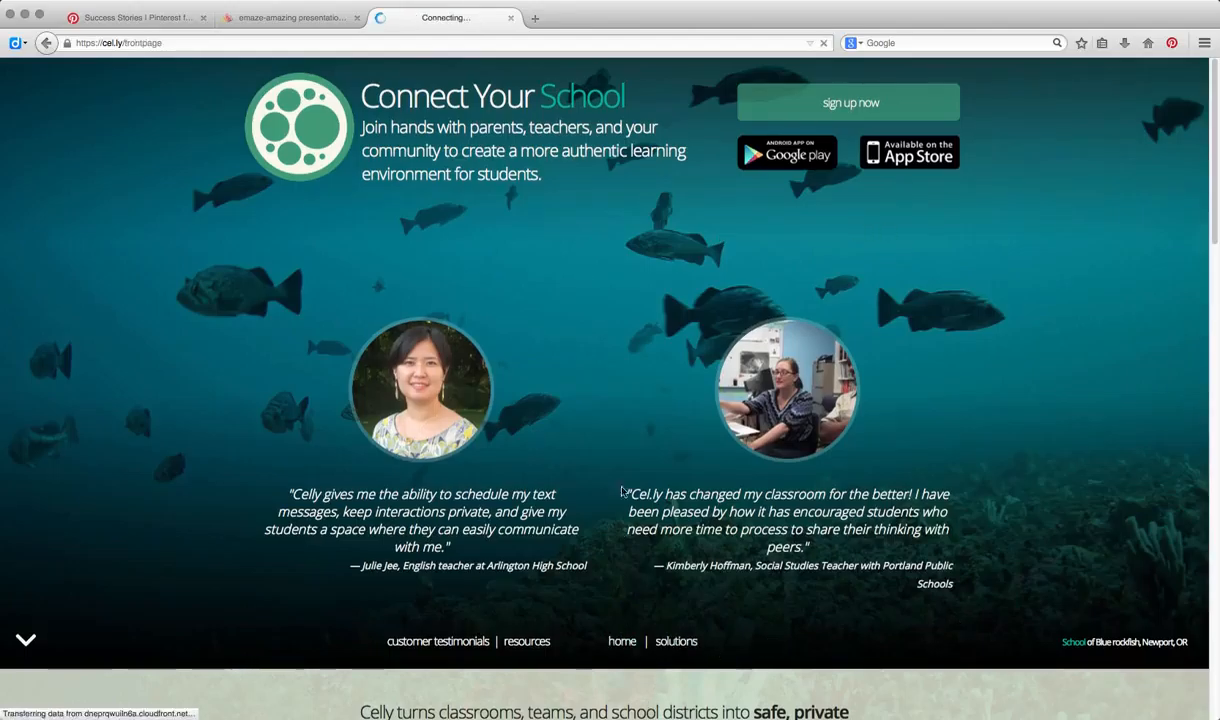
pyautogui.click(569, 428)
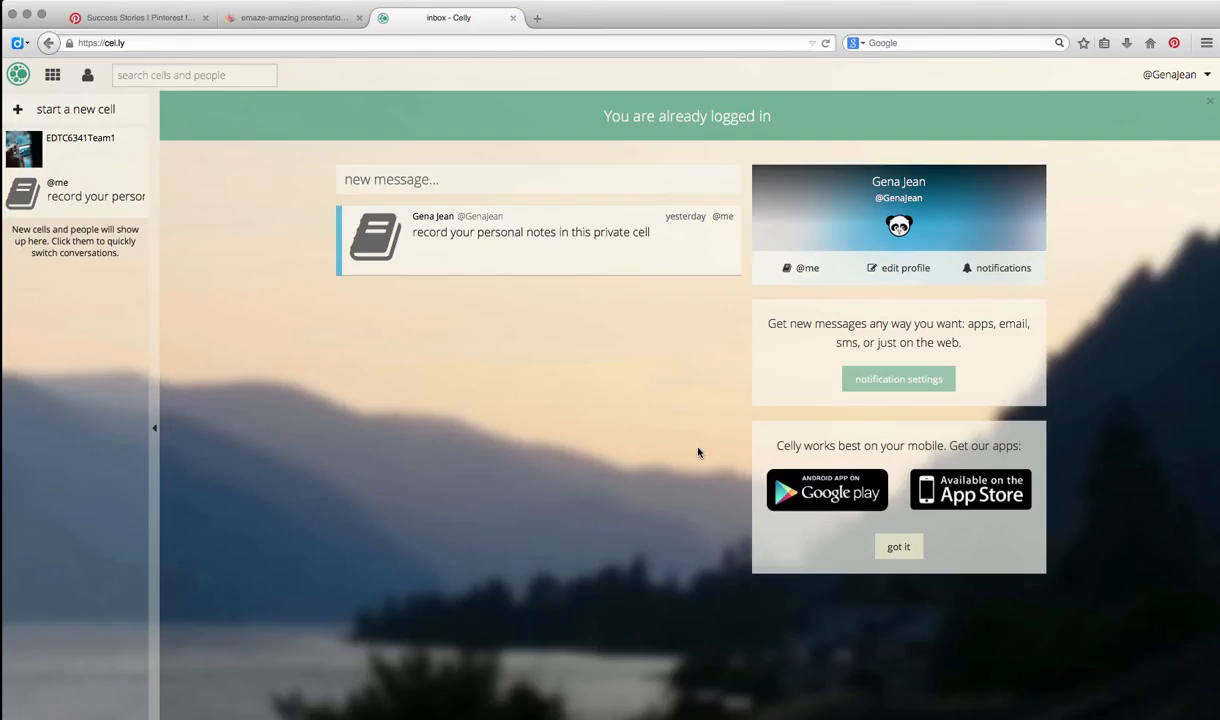
pyautogui.click(1172, 76)
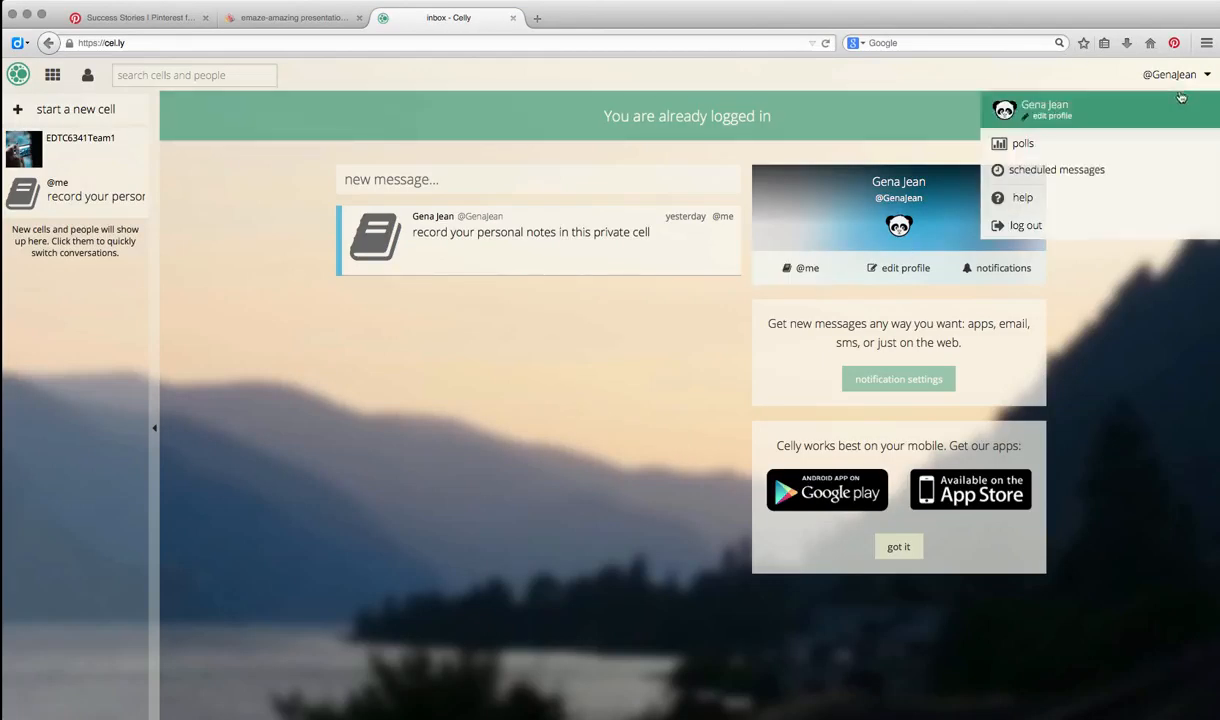
pyautogui.click(1017, 182)
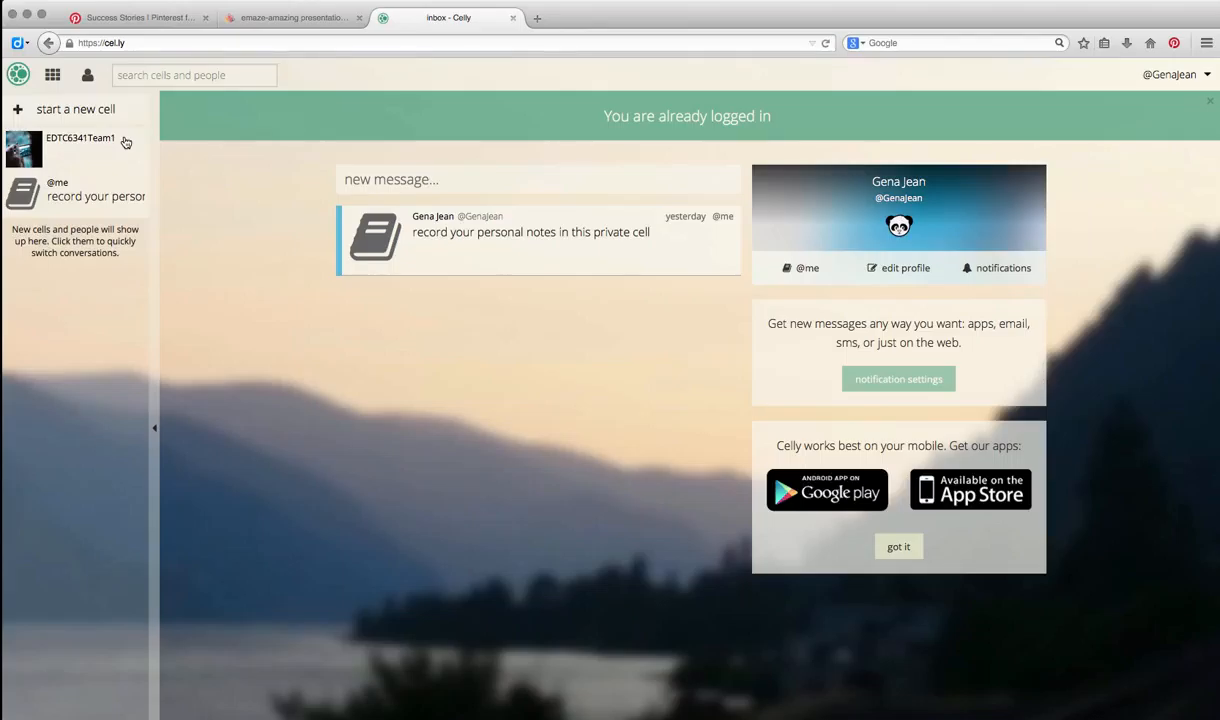
# - Start a new cell and enter EDTC6340 as its friendly name
pyautogui.click(44, 108)
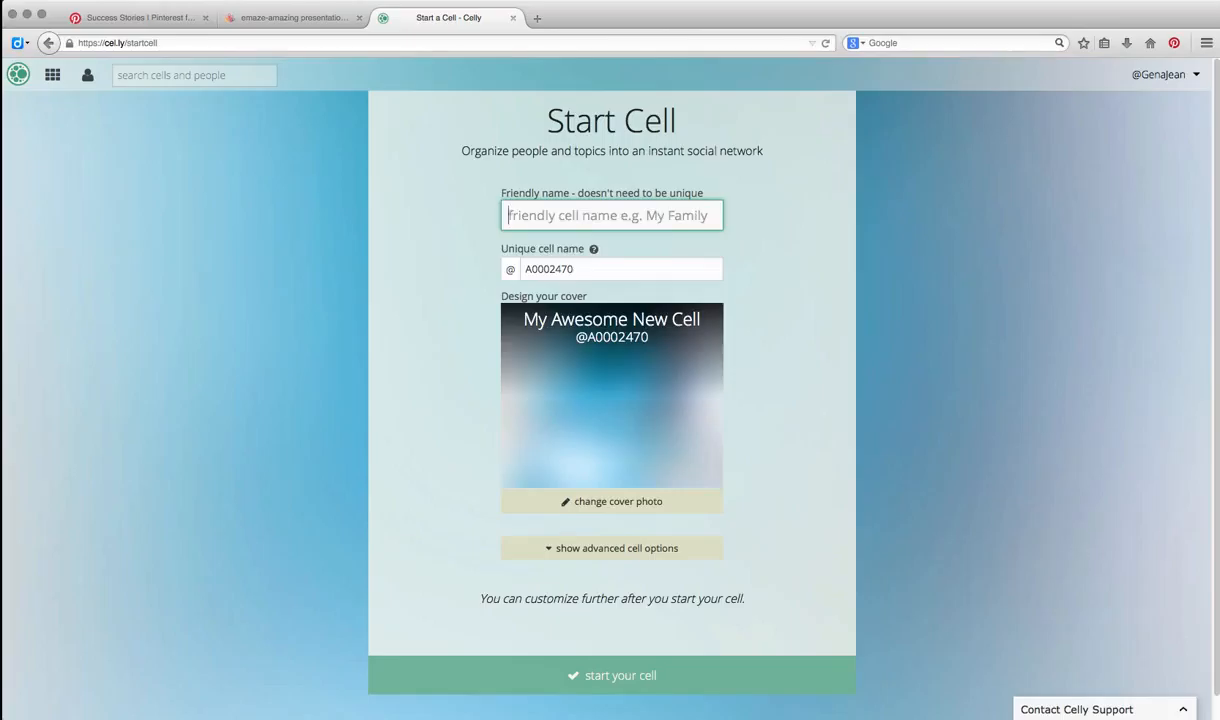
pyautogui.write('EDTC')
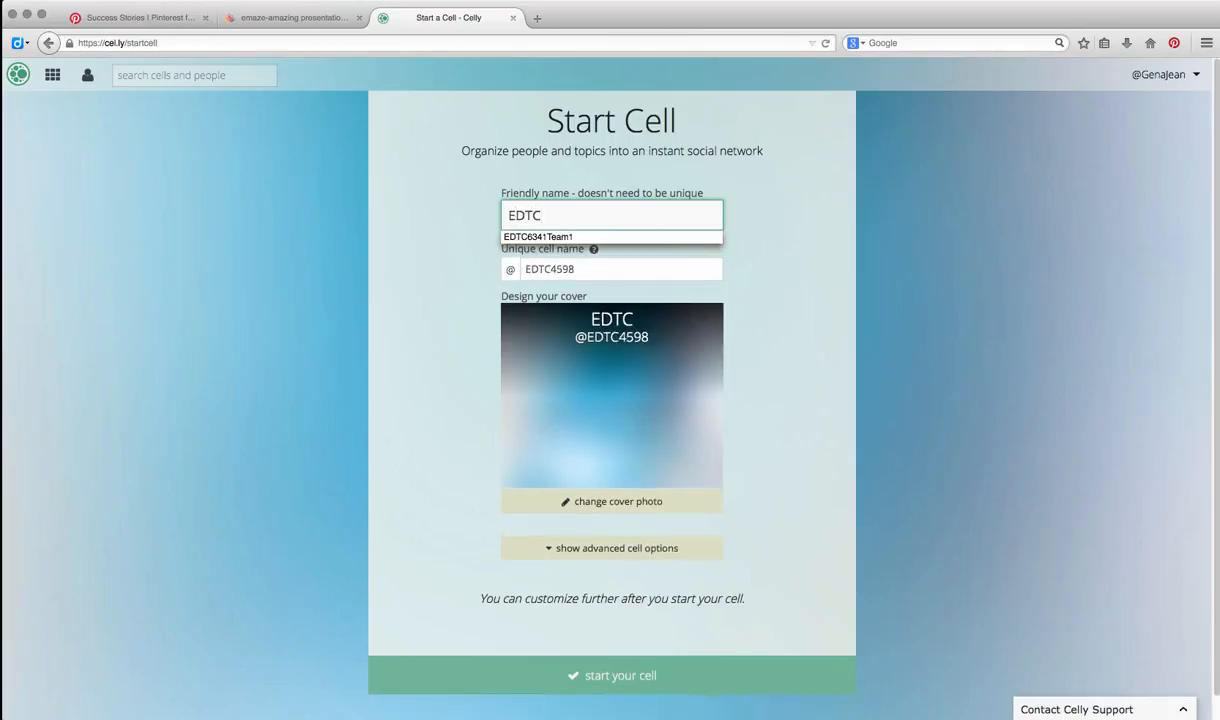
pyautogui.write('6340')
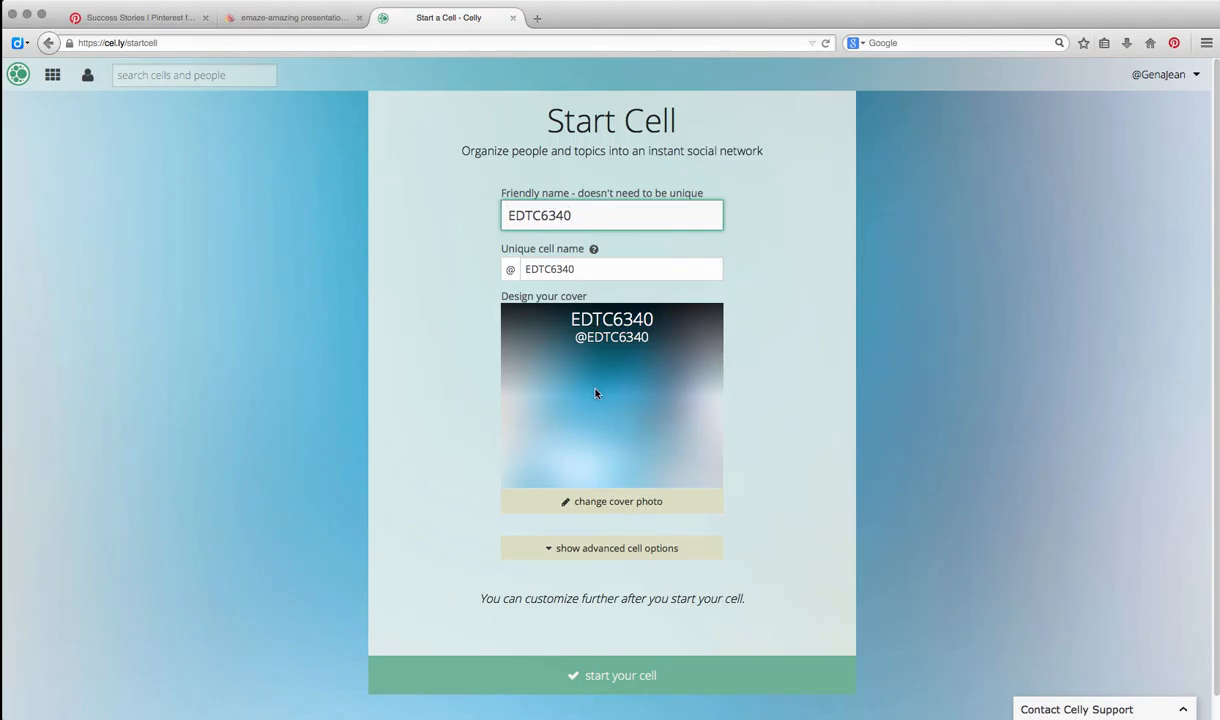
# - Upload cameras.jpg from the Desktop and accept it as the new cell's cover photo
pyautogui.click(605, 501)
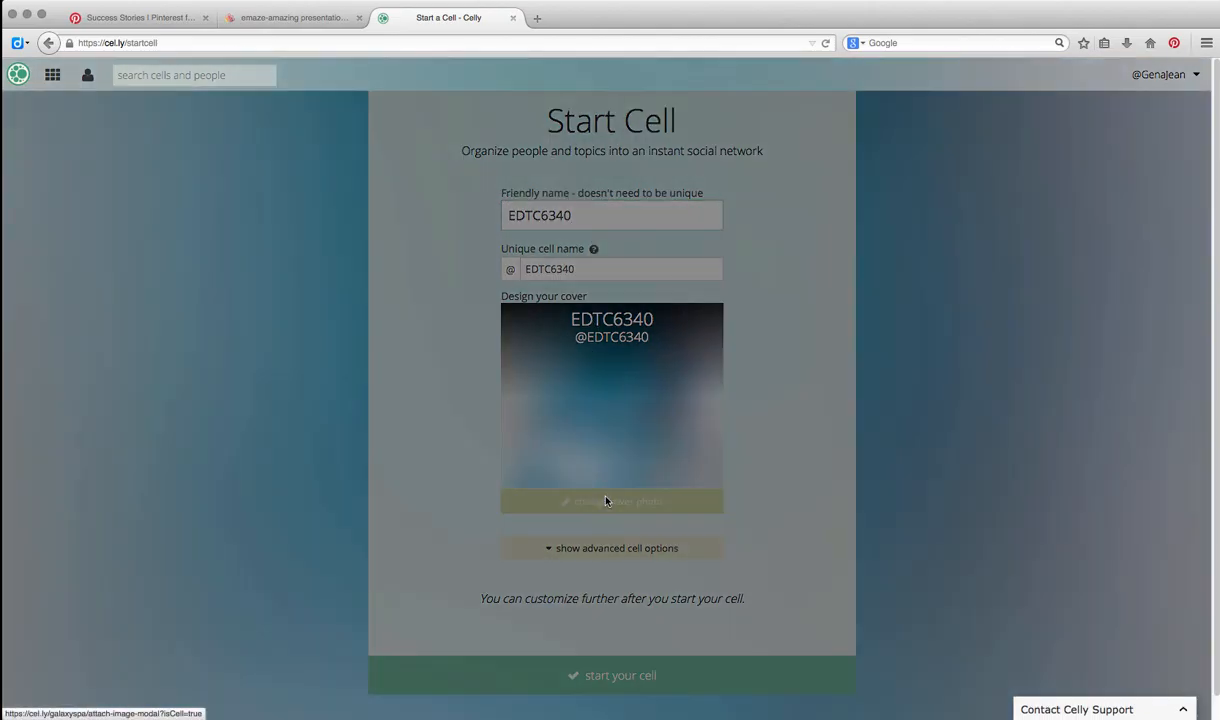
pyautogui.click(617, 230)
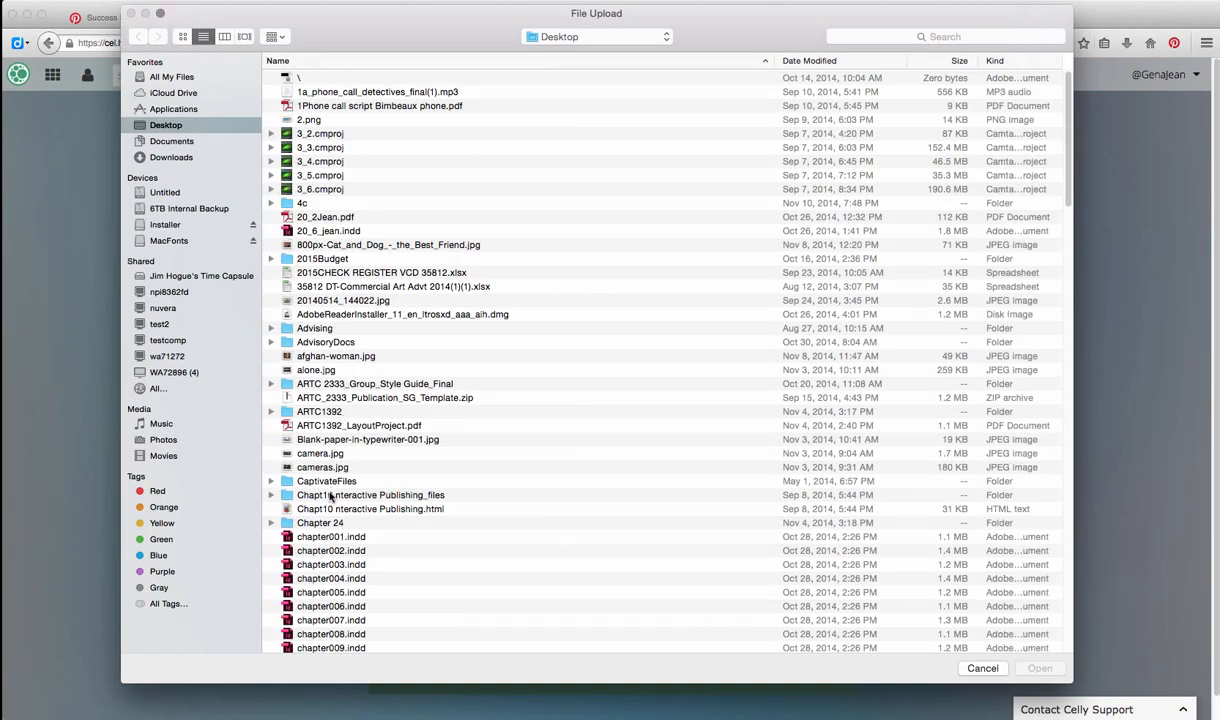
pyautogui.click(336, 469)
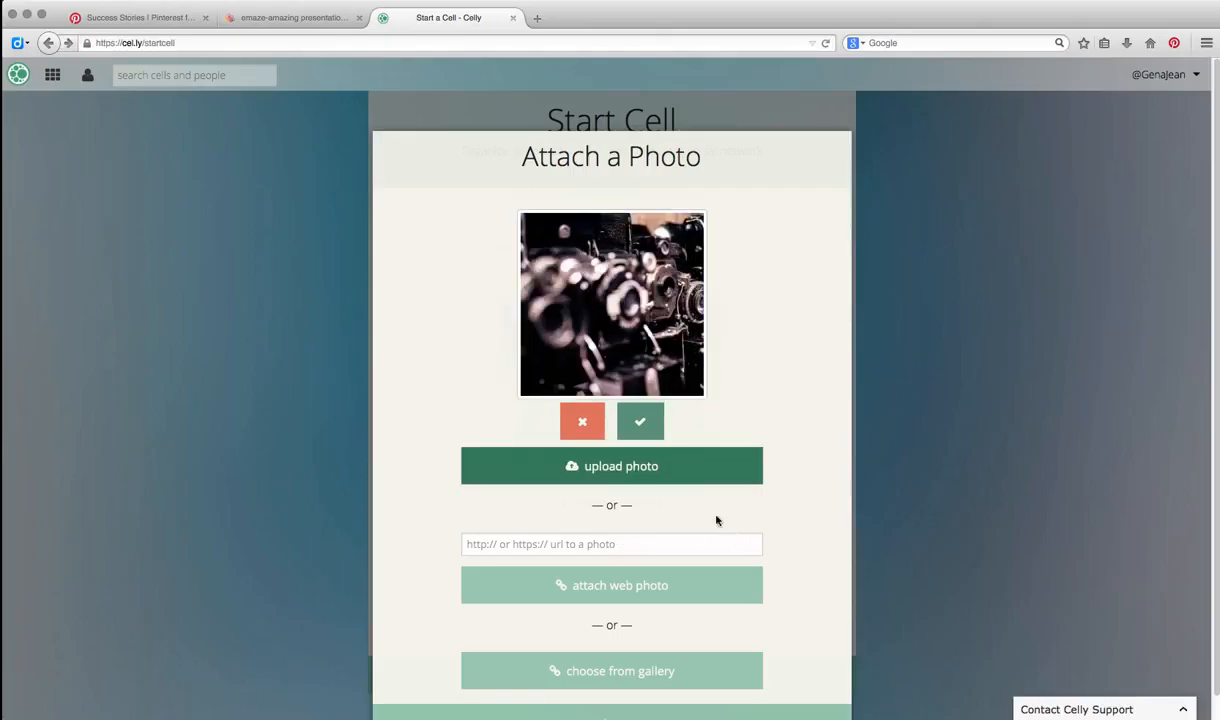
pyautogui.click(650, 412)
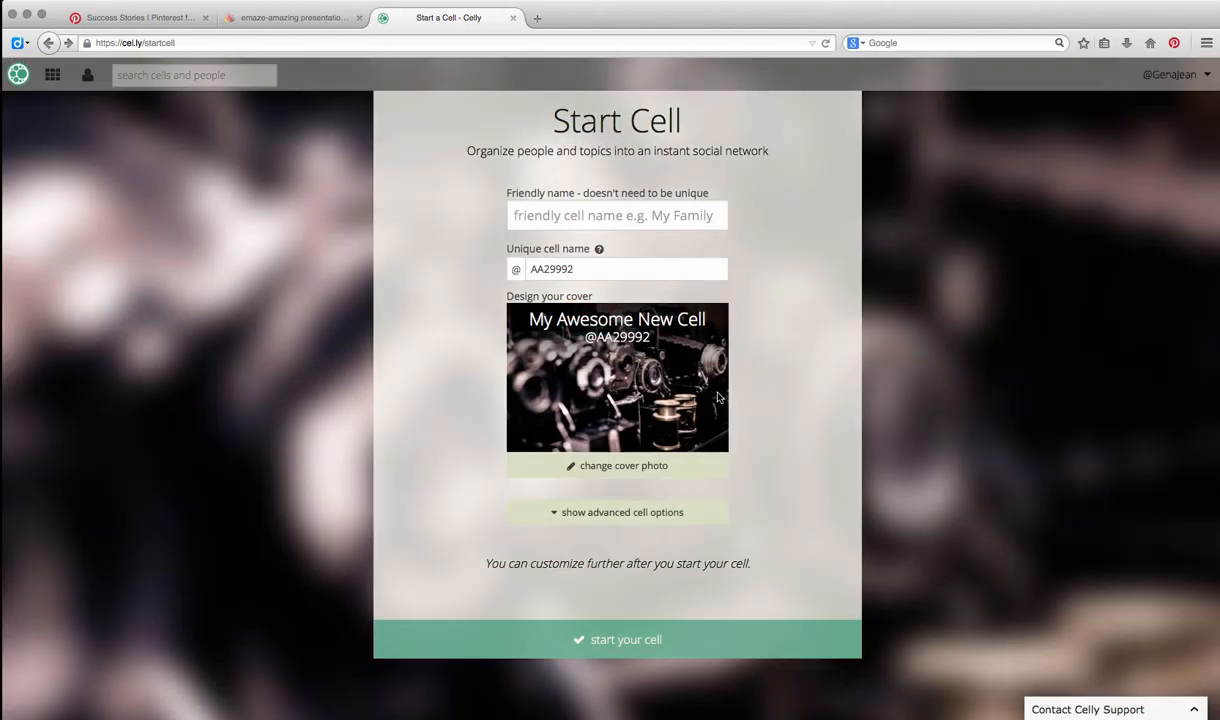
# - Show the advanced cell options and require people who text to join to choose a username
pyautogui.click(635, 515)
pyautogui.scroll(-2, 720, 530)
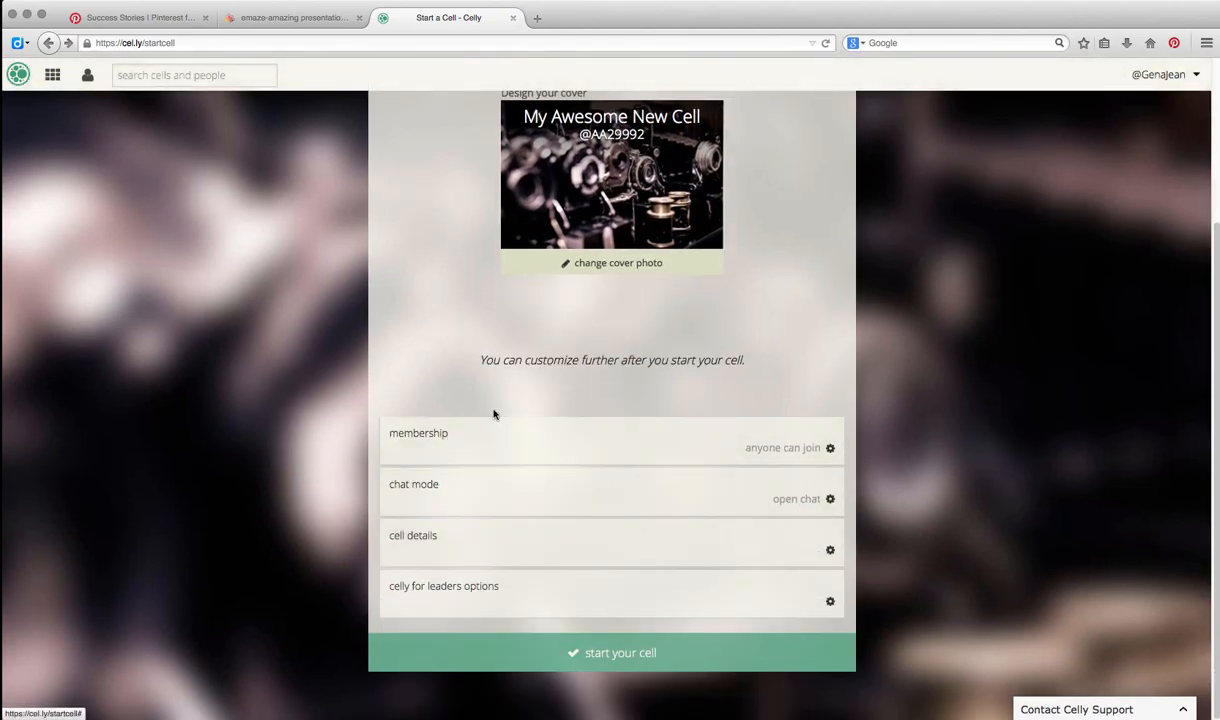
pyautogui.click(770, 447)
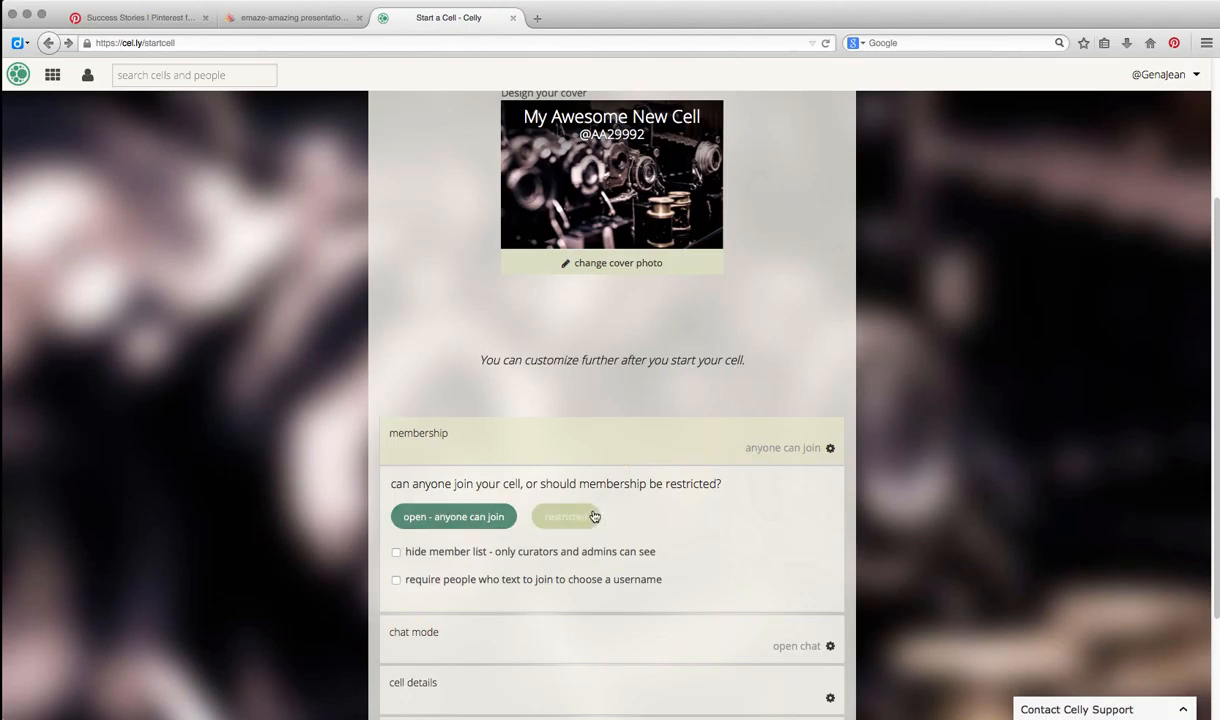
pyautogui.click(398, 582)
# - Review the cell's chat modes by trying alert only and switching back to open chat
pyautogui.scroll(-3, 668, 611)
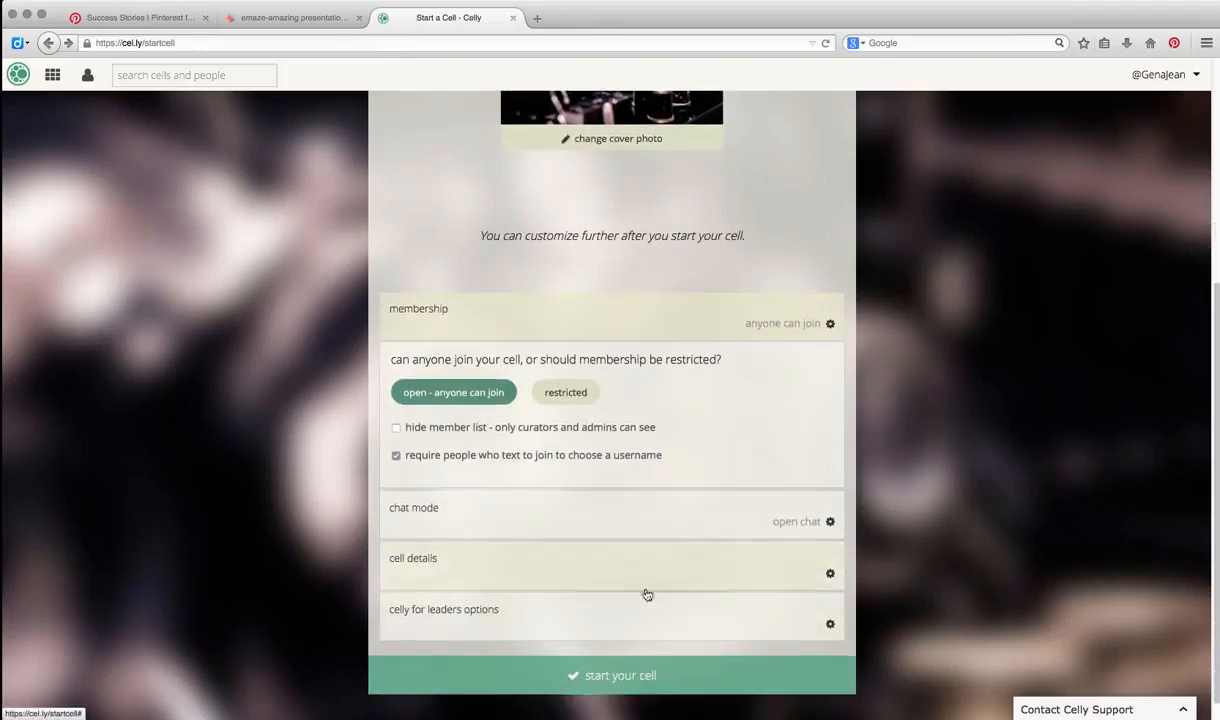
pyautogui.click(651, 517)
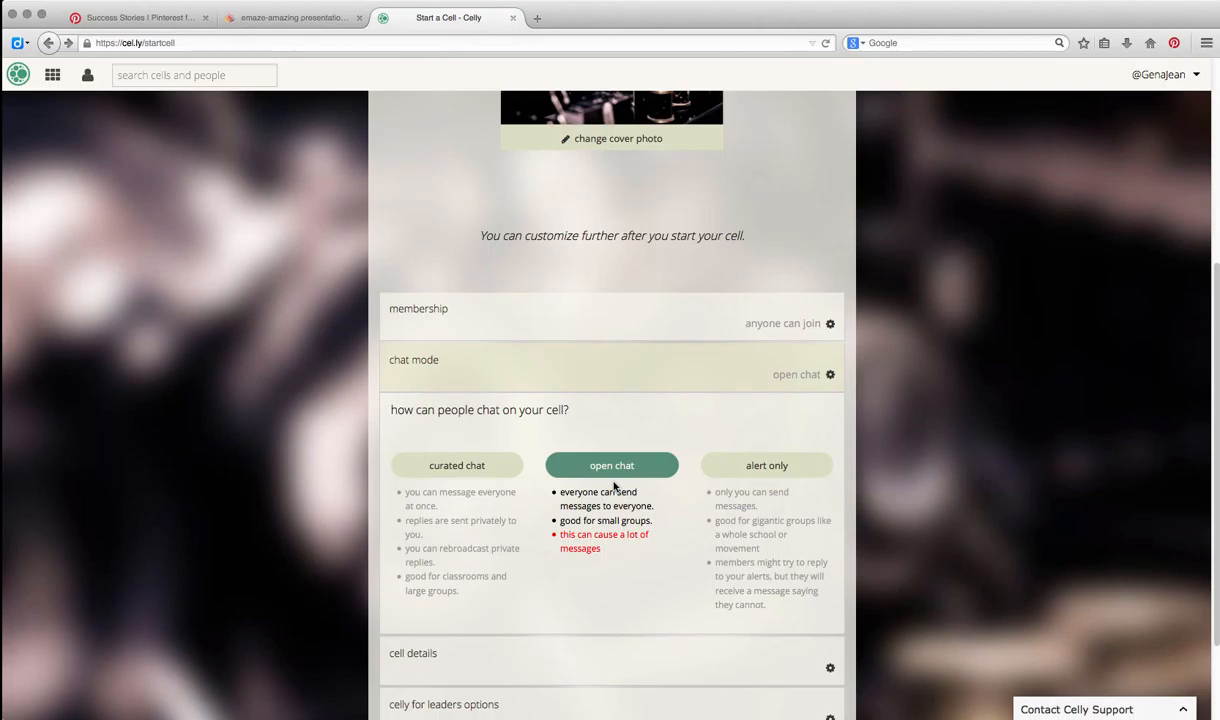
pyautogui.click(798, 466)
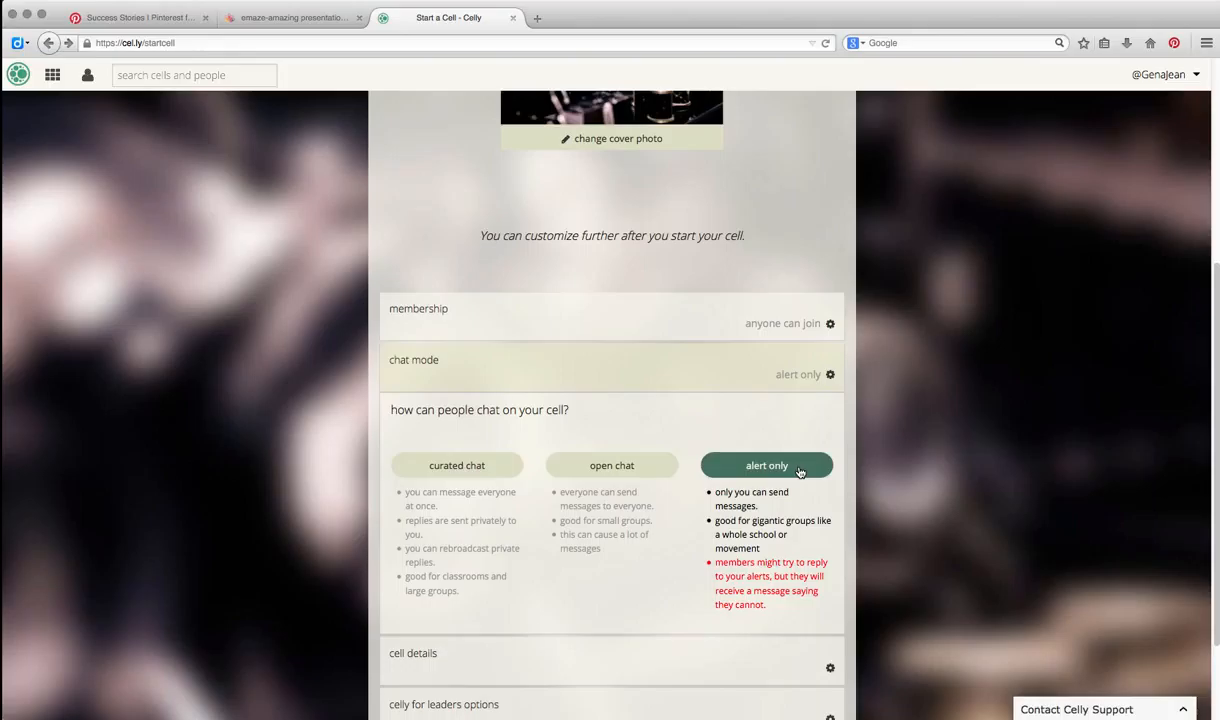
pyautogui.click(576, 460)
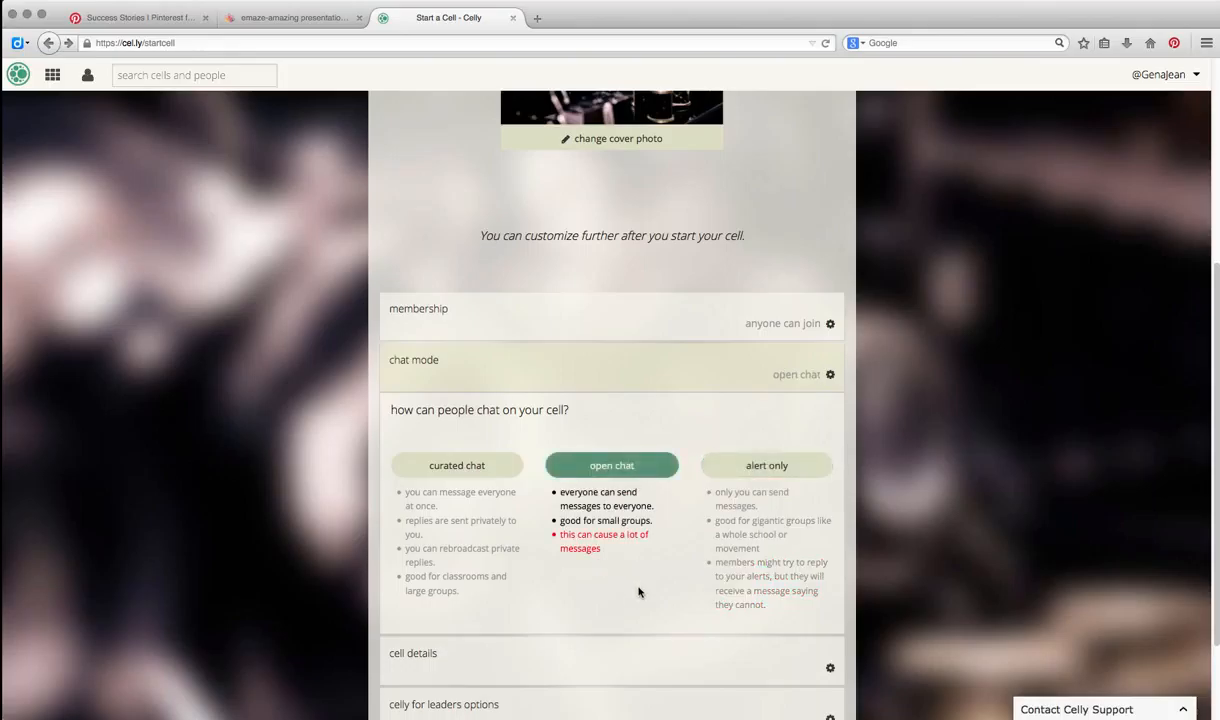
# - Describe the cell as "This is for the students of EDTC 6340 to stay in touch" and keep it private
pyautogui.scroll(-2, 640, 593)
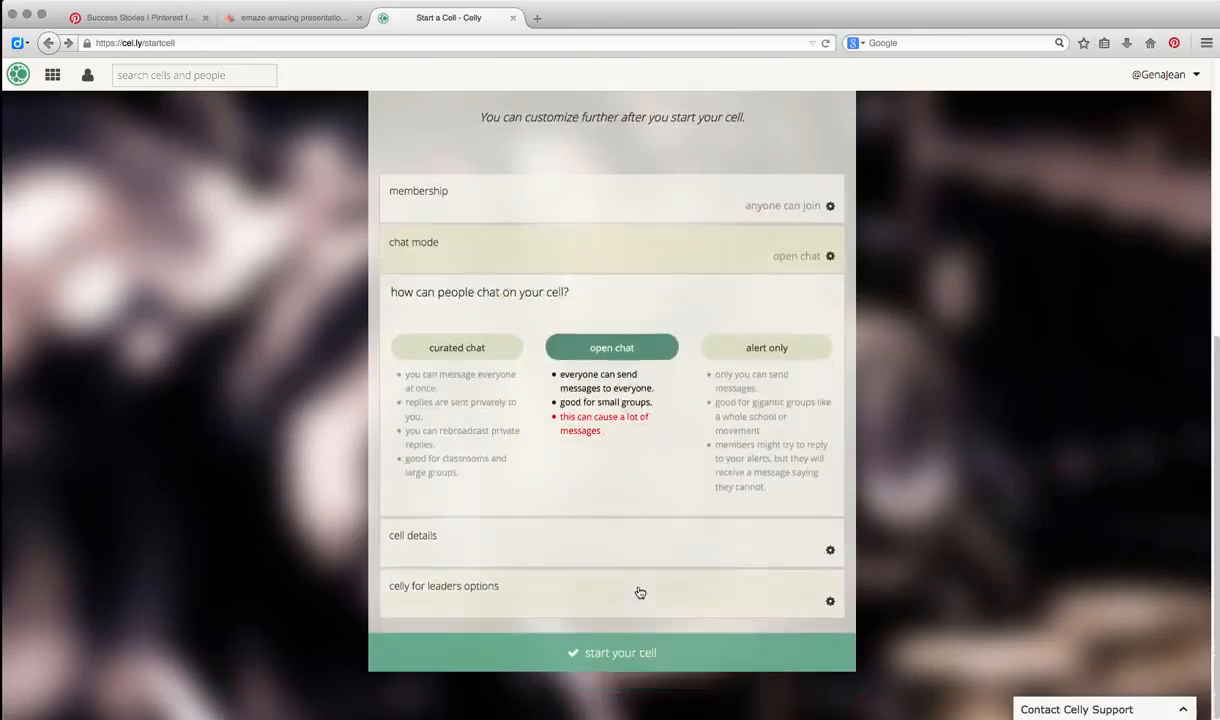
pyautogui.click(662, 554)
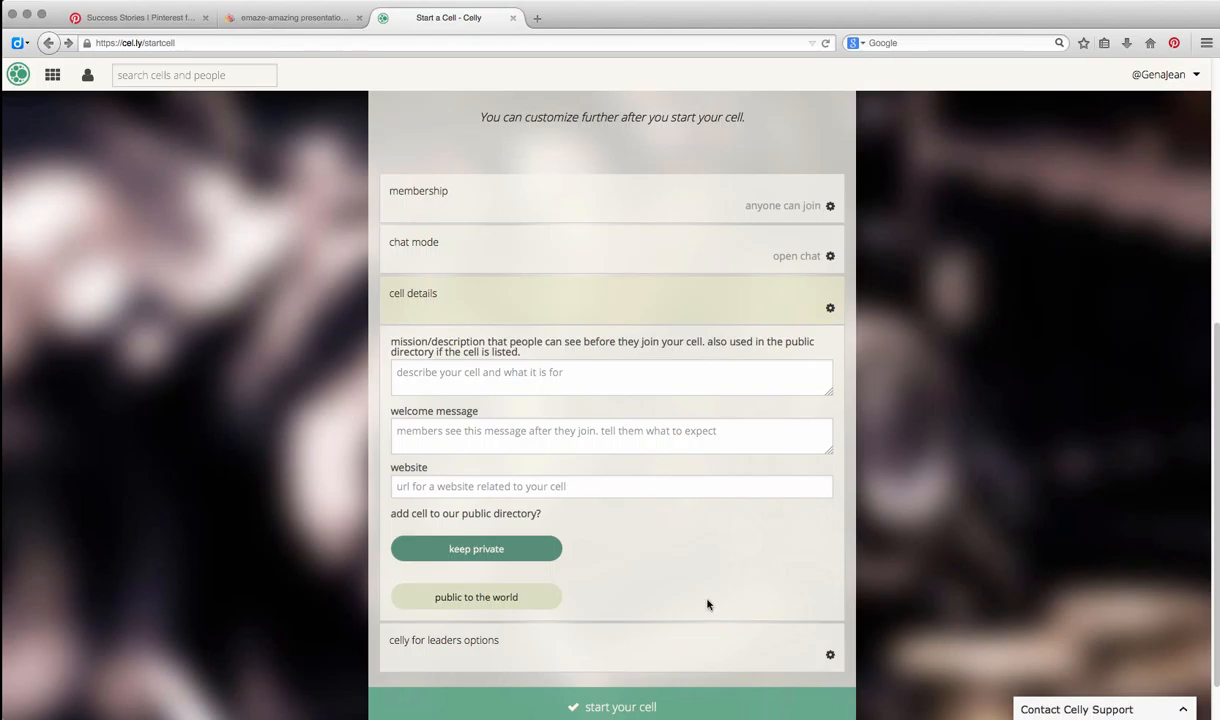
pyautogui.click(510, 372)
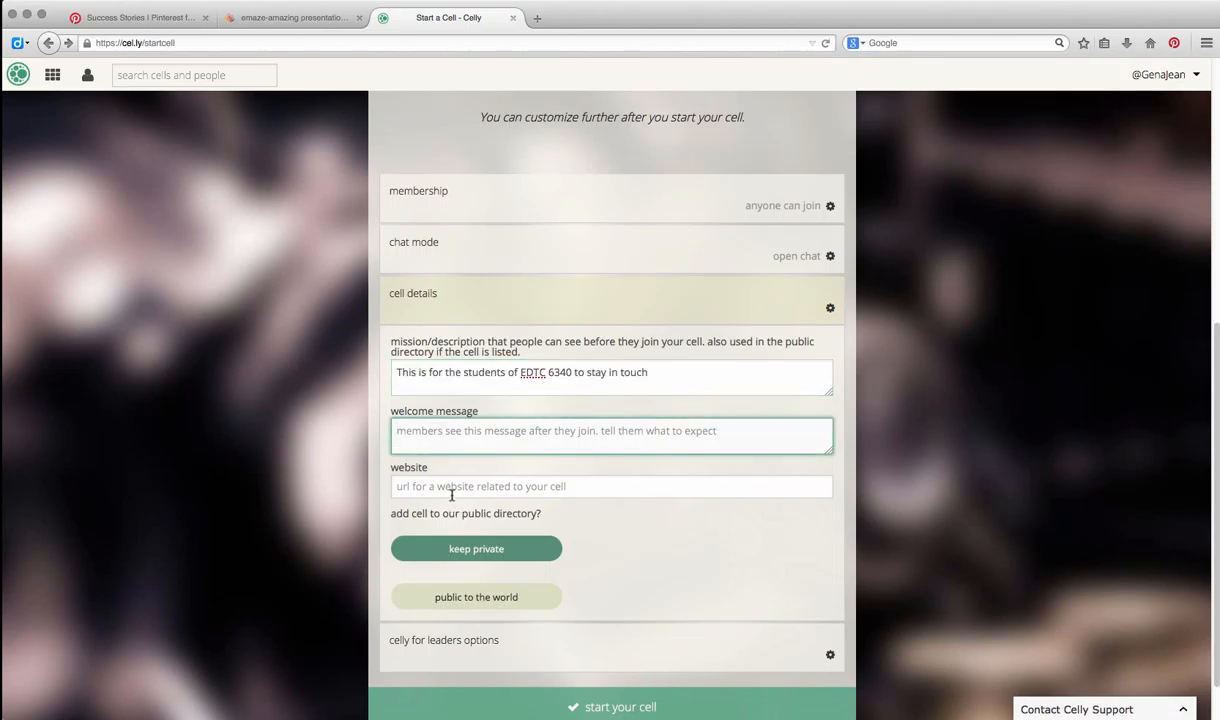
pyautogui.click(437, 490)
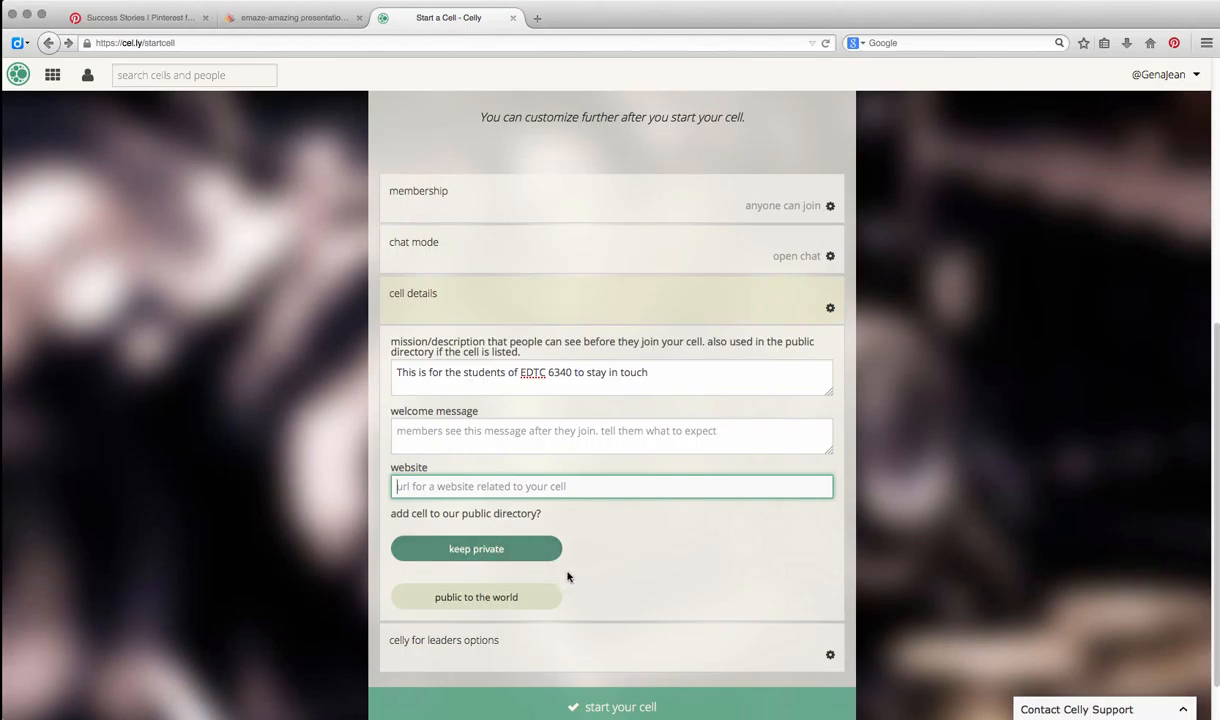
pyautogui.click(545, 549)
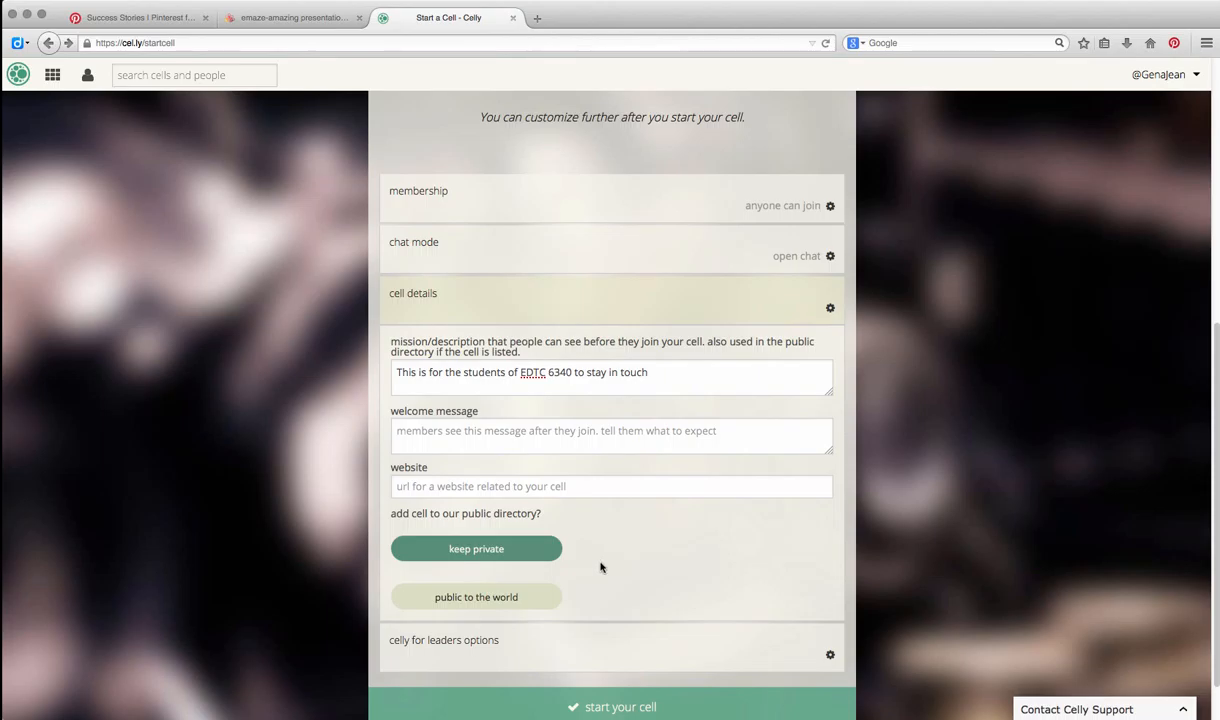
# - Set the cell's friendly name to "EDTC 6340" and start the cell
pyautogui.scroll(9, 610, 520)
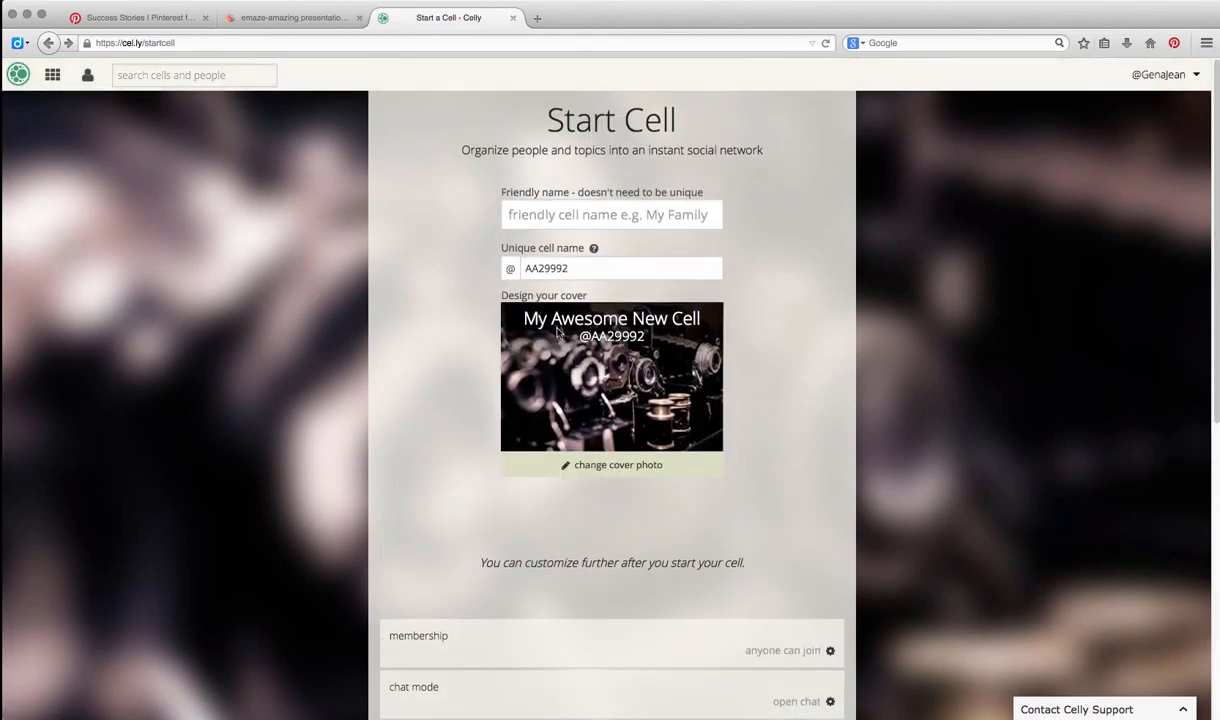
pyautogui.click(572, 266)
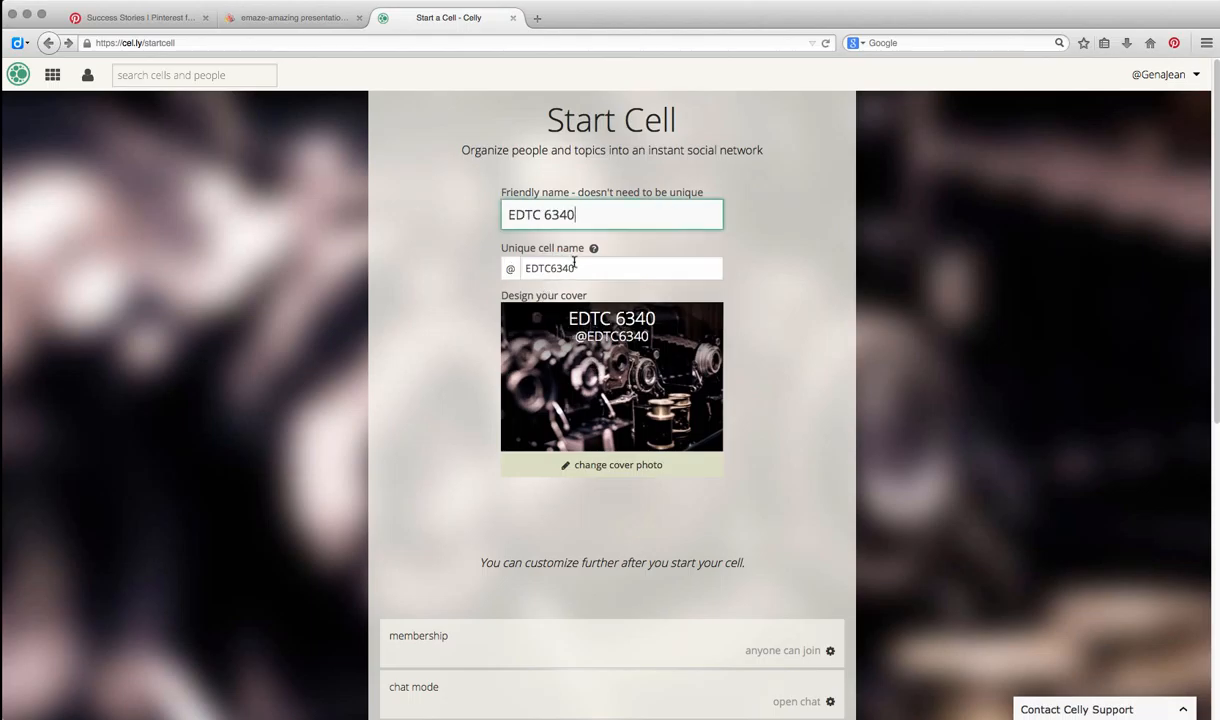
pyautogui.doubleClick(550, 266)
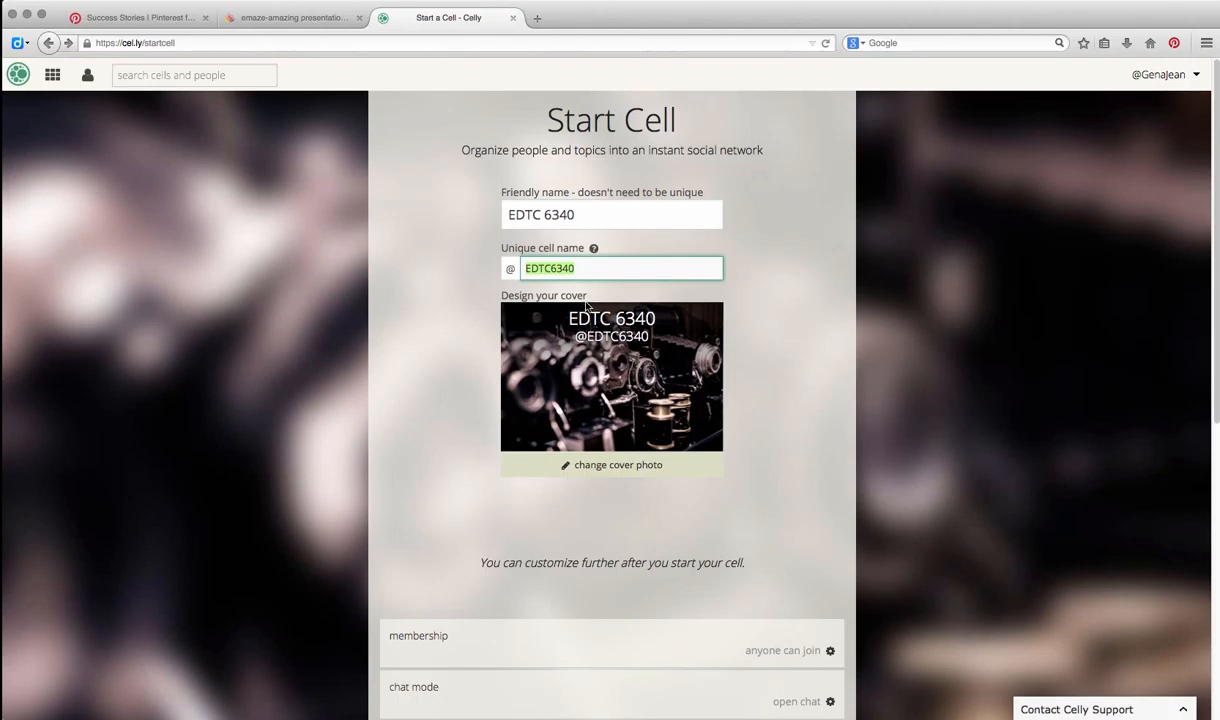
pyautogui.scroll(-1, 587, 307)
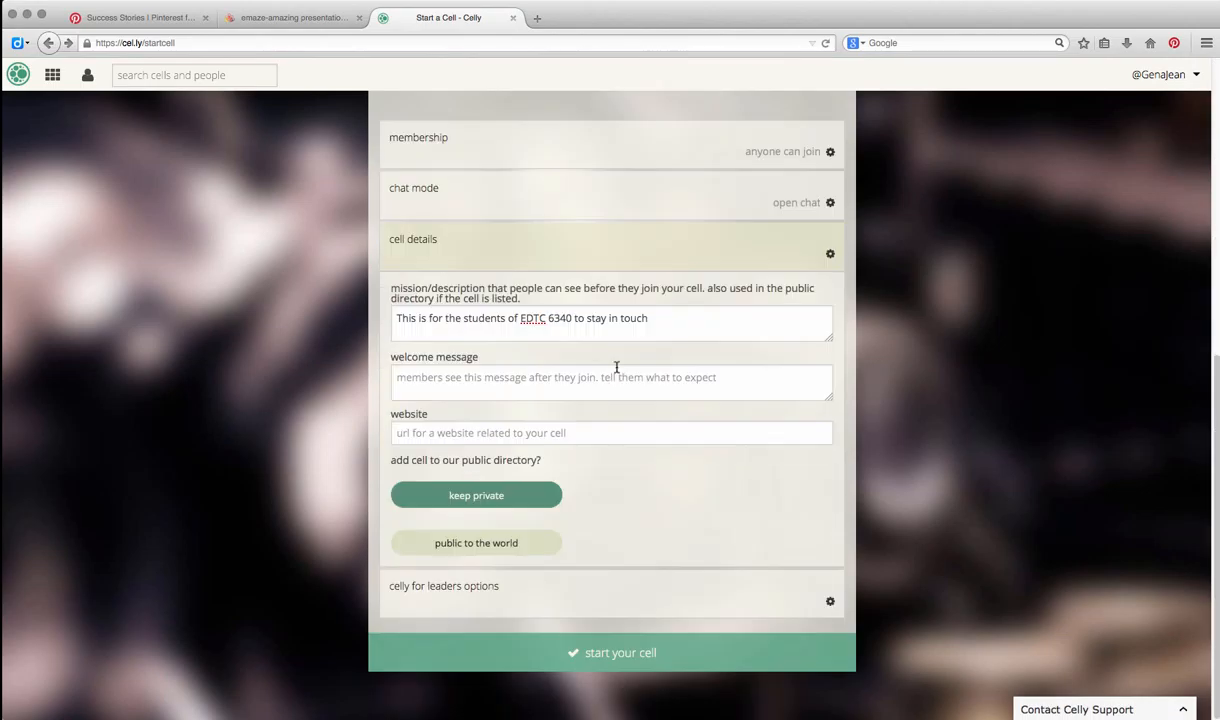
pyautogui.scroll(-1, 615, 438)
pyautogui.click(612, 652)
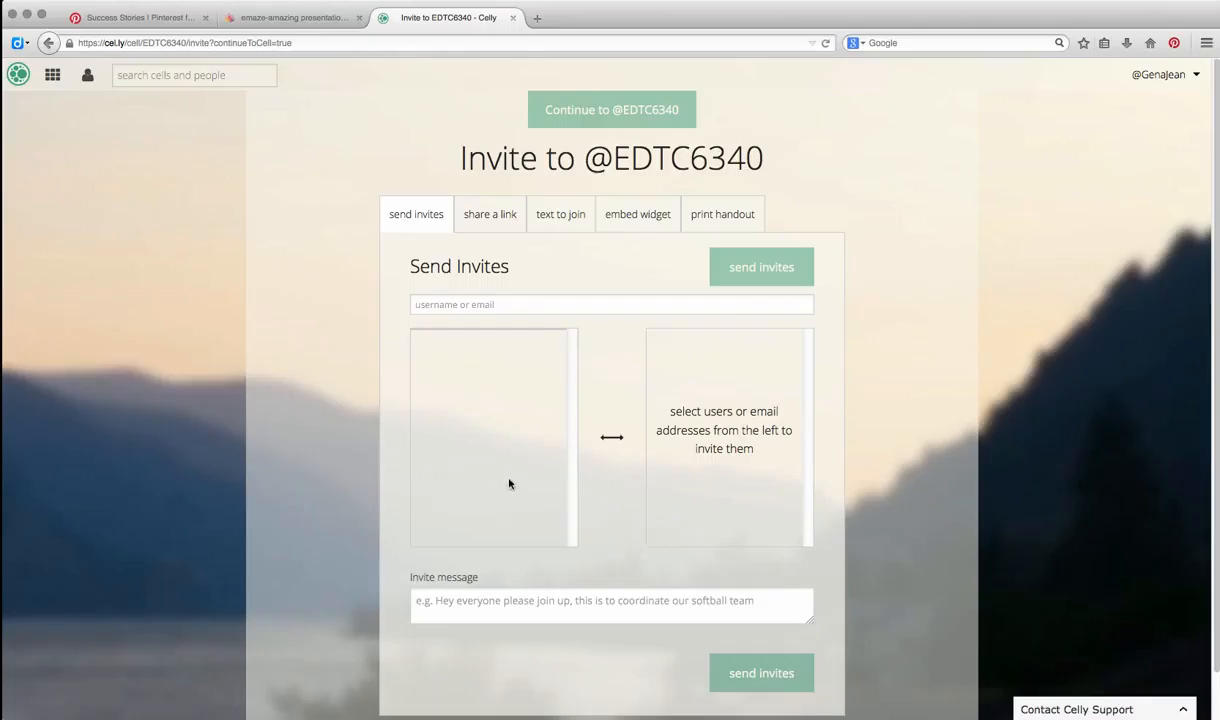
# - Add a member's email address to the list of people to invite to the cell and go to the invite message
pyautogui.click(541, 311)
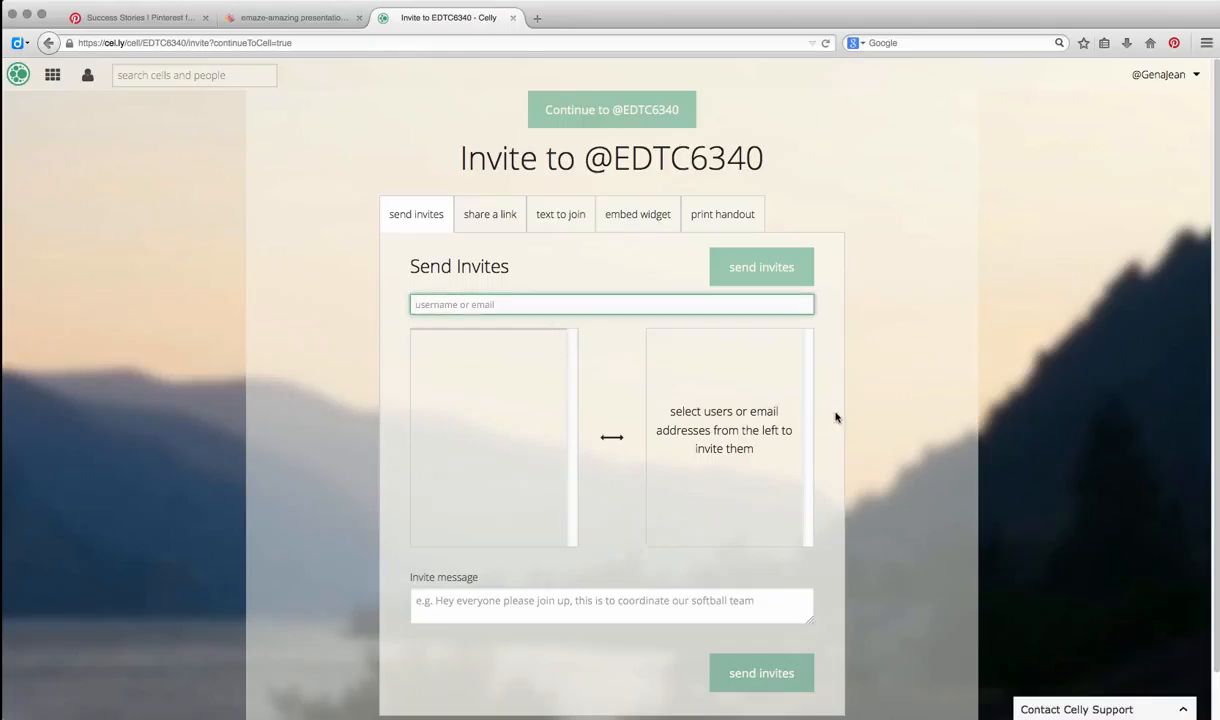
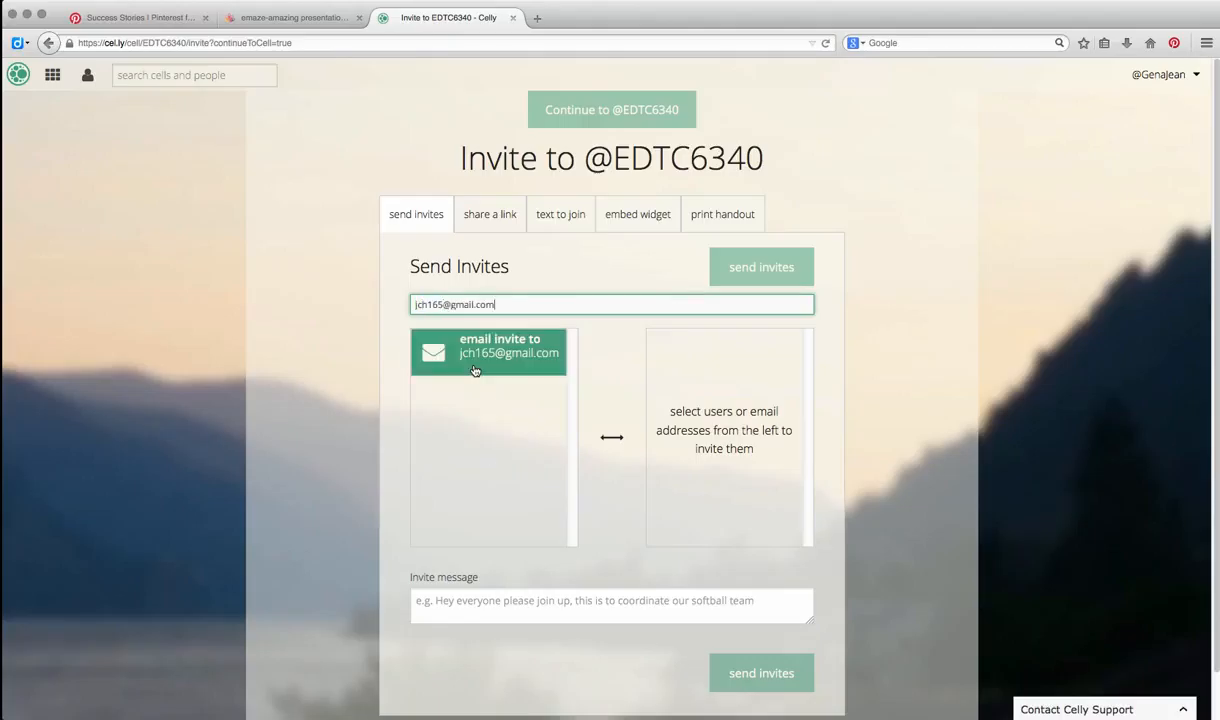
pyautogui.click(475, 371)
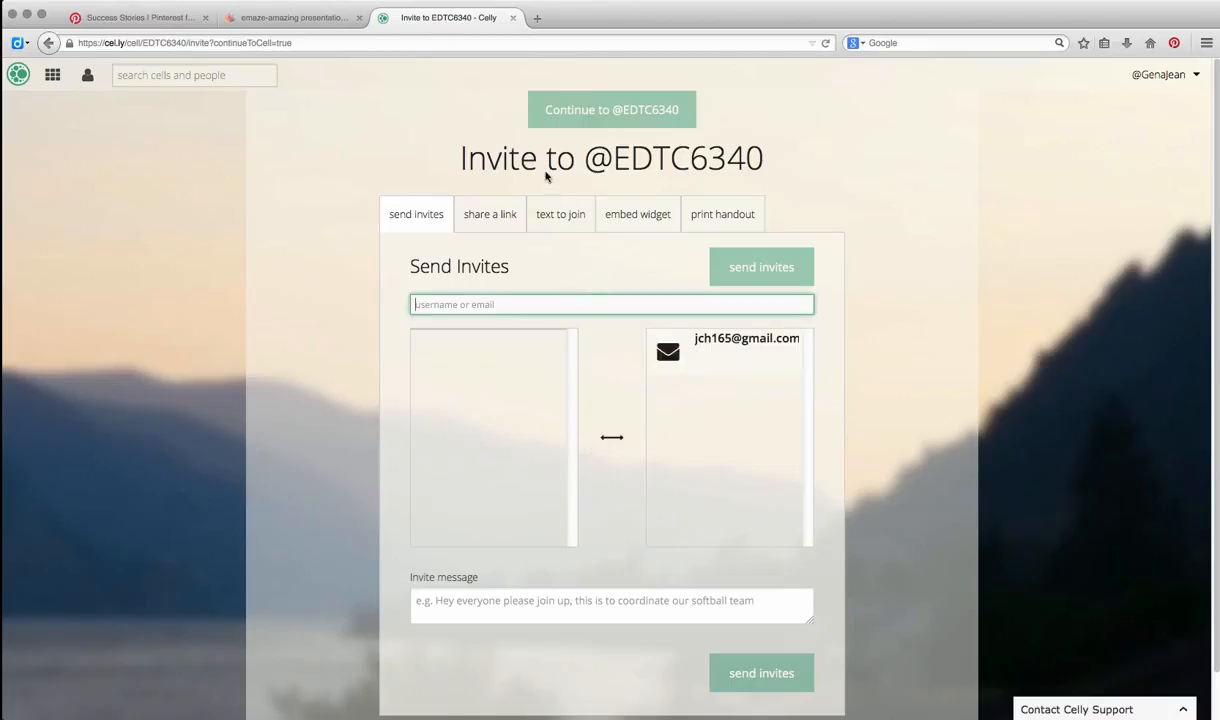
pyautogui.press('Tab')
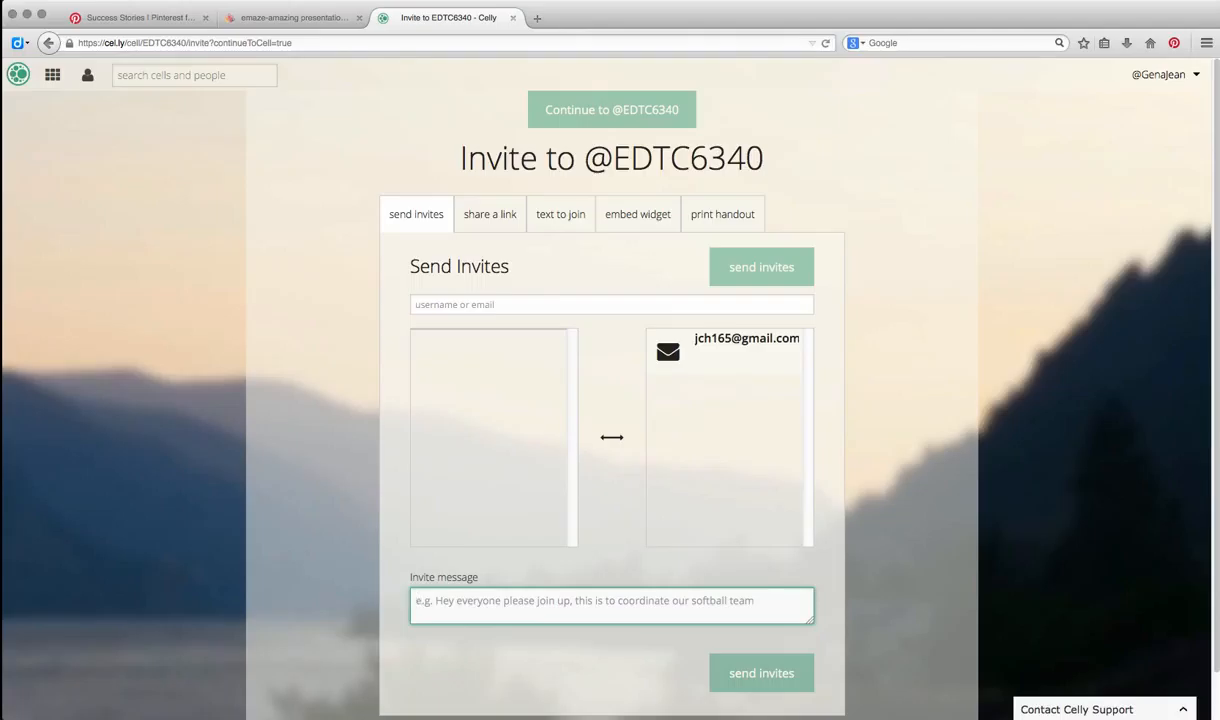
pyautogui.write('This is a wonderful web 2.0 tool that can be utilized in the classroom!')
# - Show the cell's public share link and select the whole link address
pyautogui.click(490, 214)
pyautogui.click(640, 291)
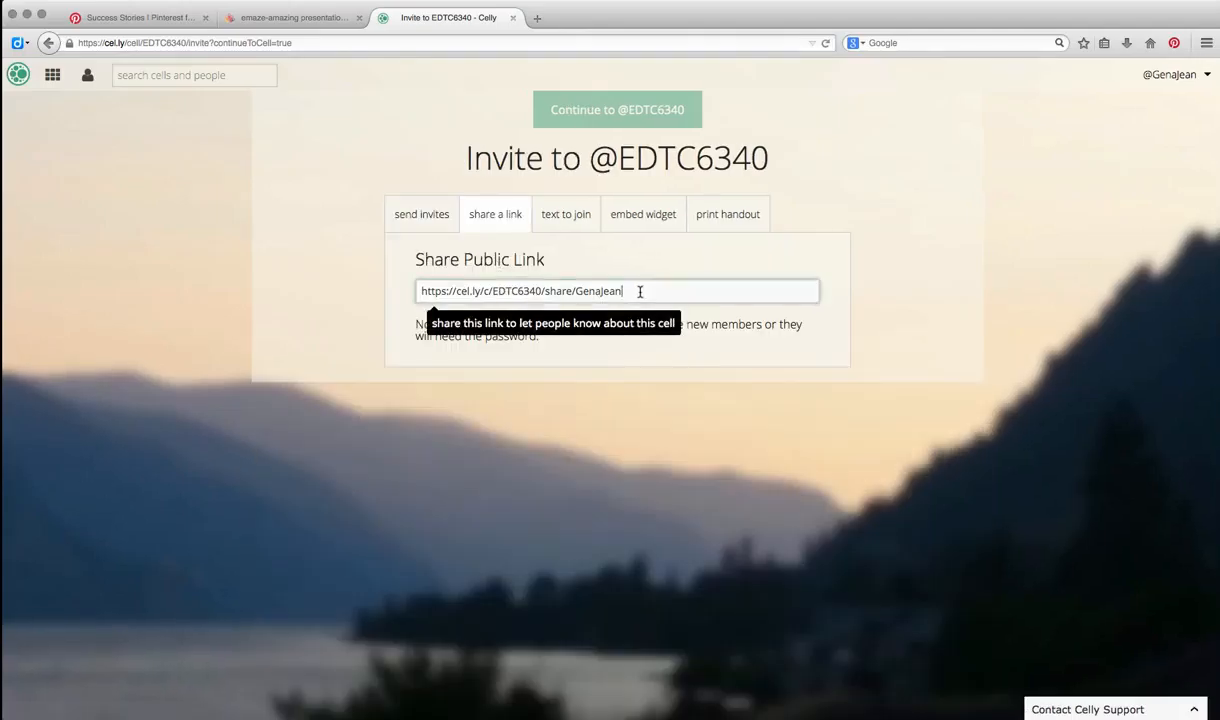
pyautogui.moveTo(640, 291); pyautogui.dragTo(390, 268)
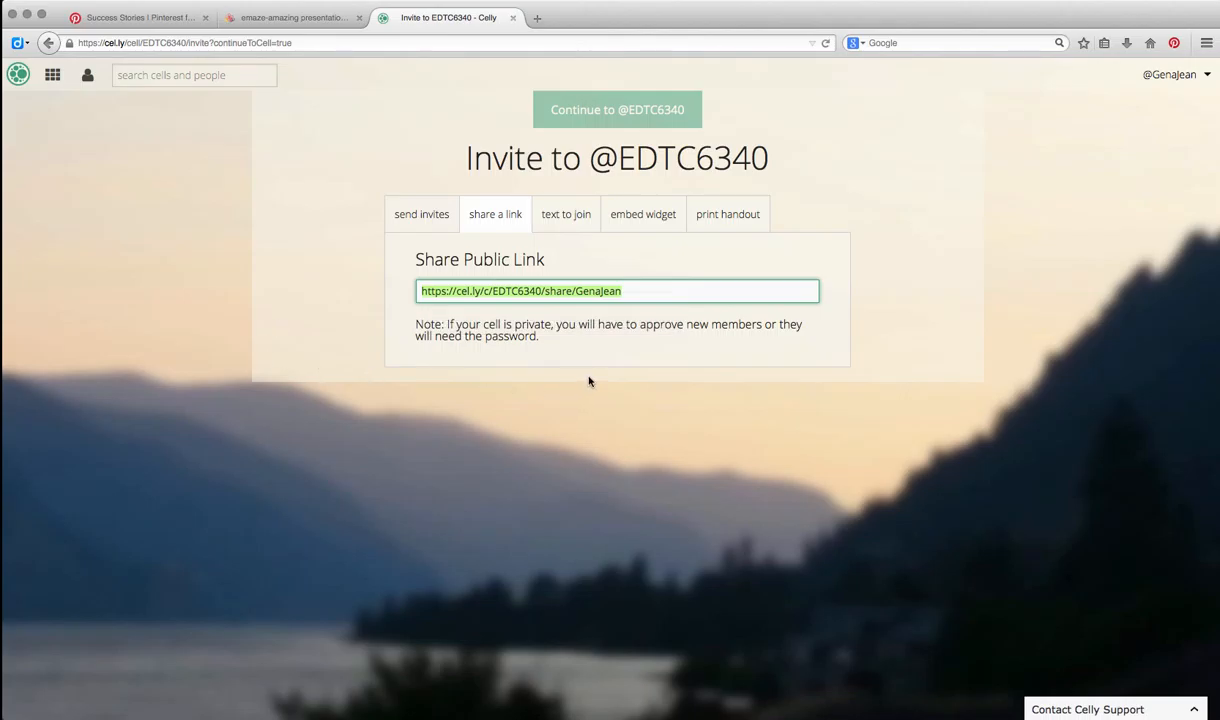
# - Review the text to join, embed widget and print handout options for inviting members to the cell
pyautogui.click(548, 222)
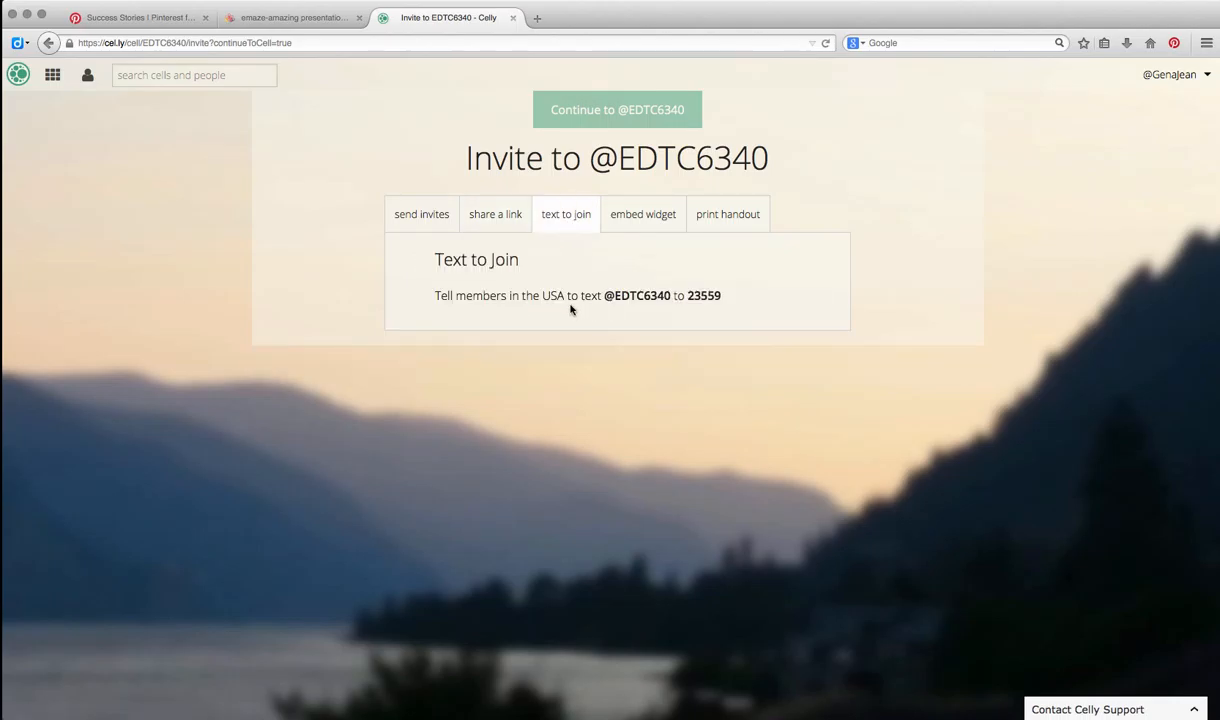
pyautogui.click(620, 222)
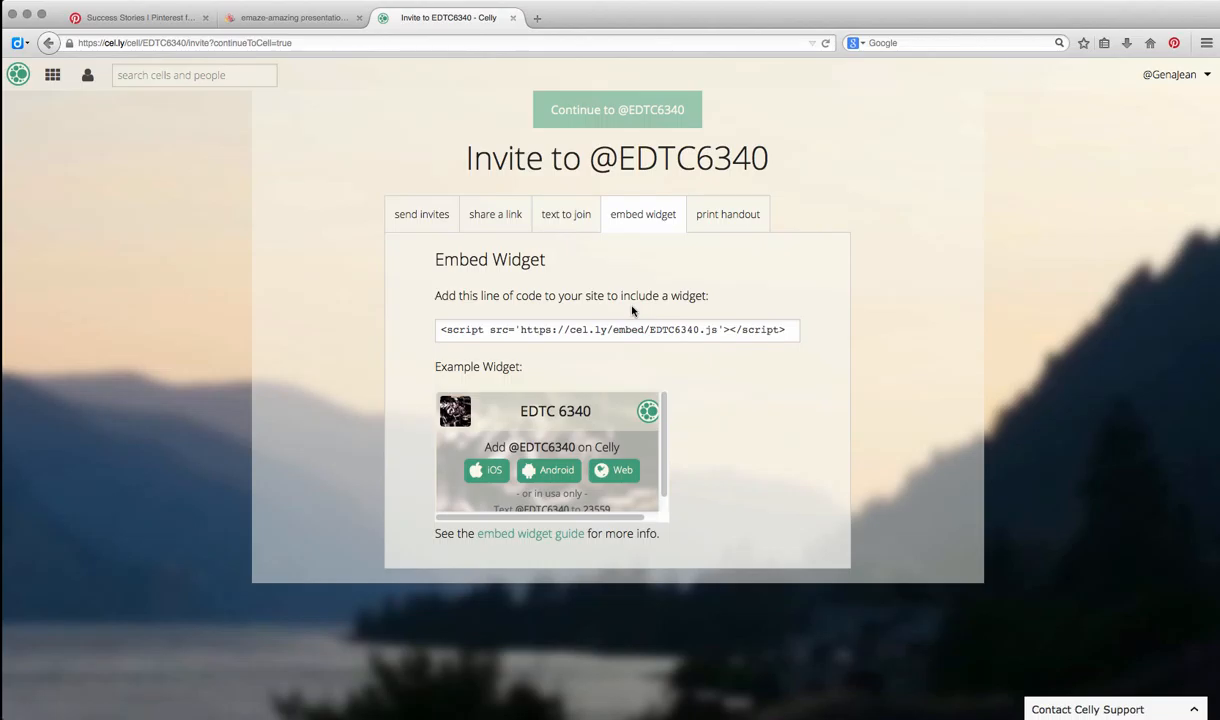
pyautogui.click(730, 222)
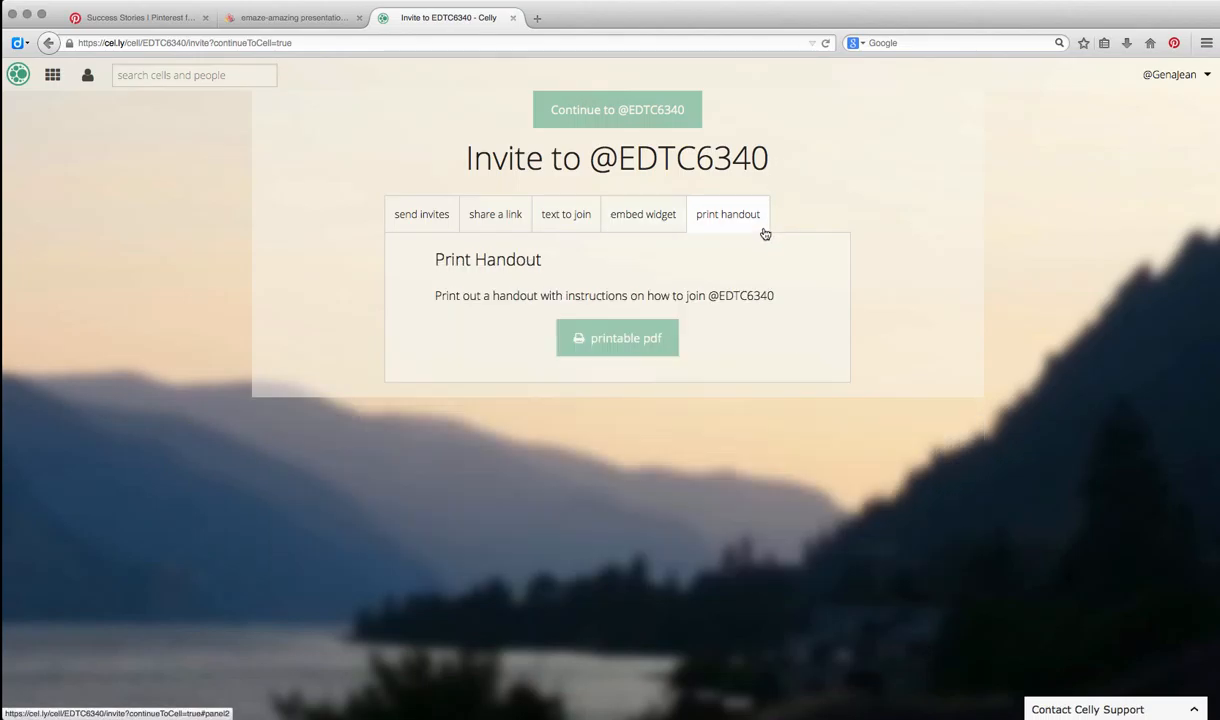